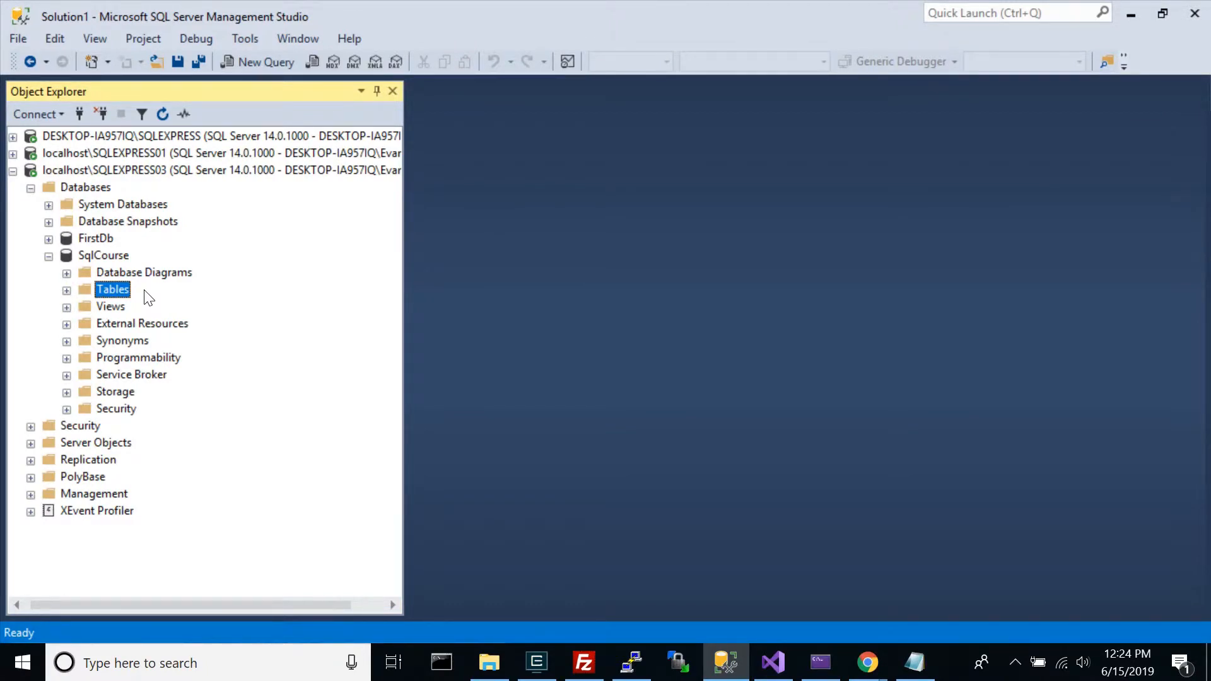
Expand the Tables folder of the SqlCourse database and examine its user tables, from dbo.Beers to dbo.UniformCitationData
click(66, 291)
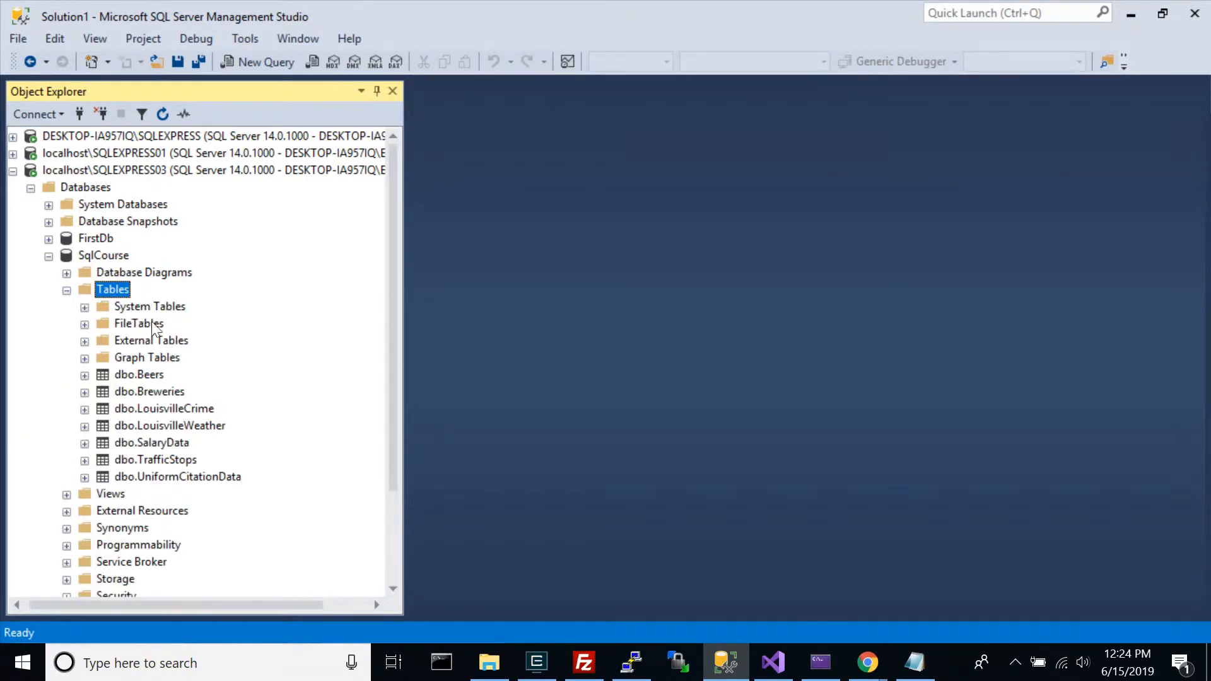
click(150, 375)
click(155, 426)
click(196, 460)
click(166, 477)
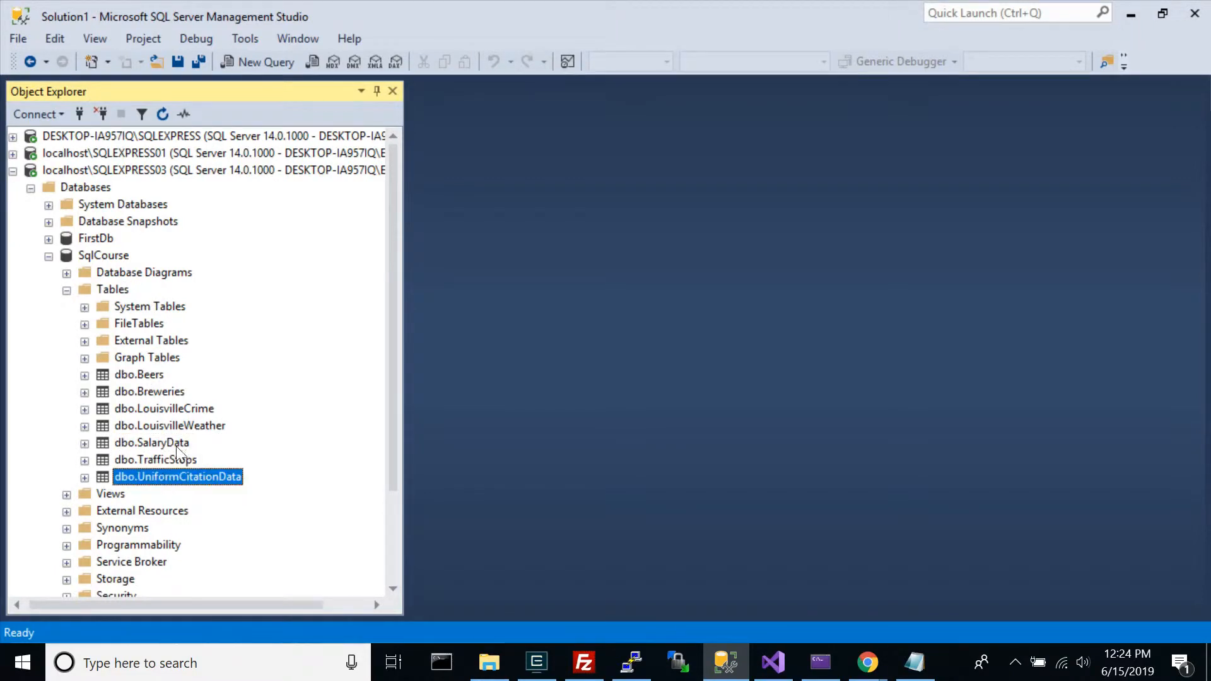
click(151, 442)
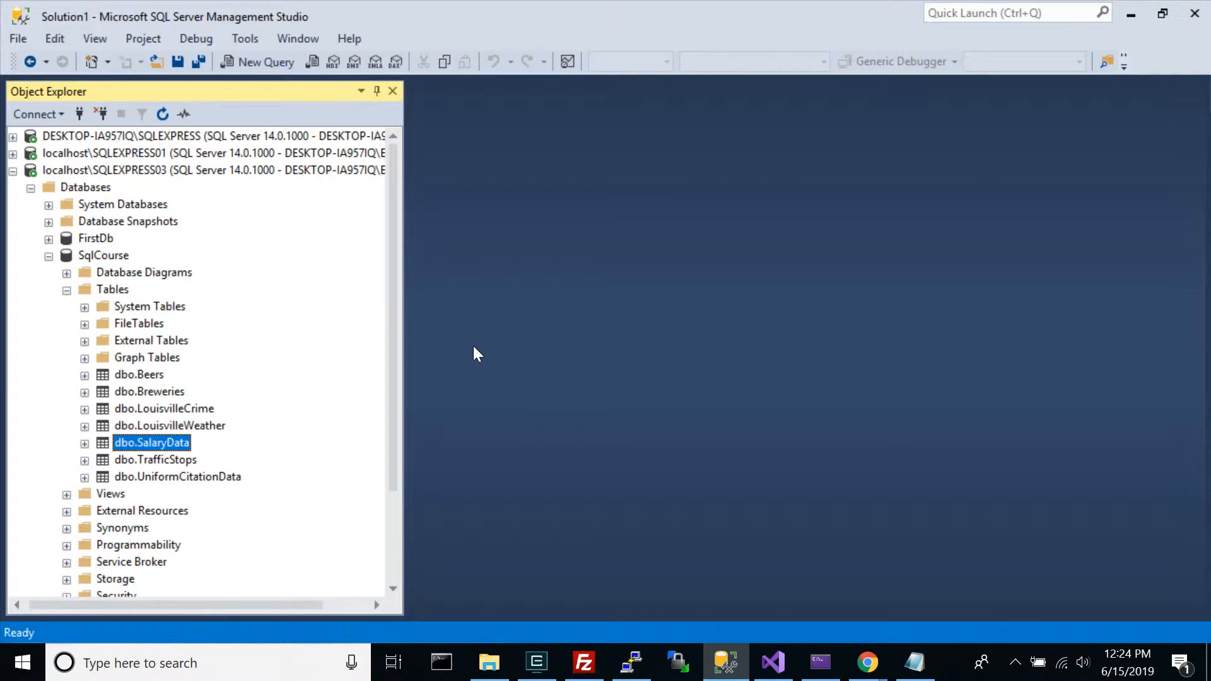
click(178, 408)
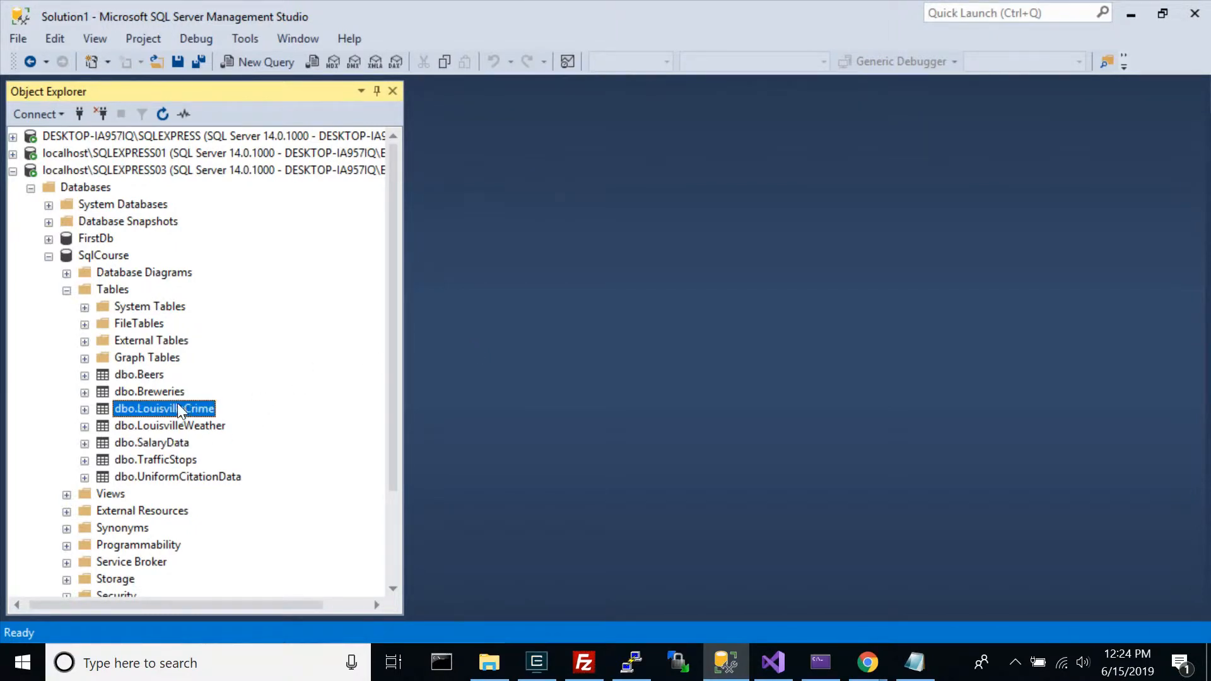
click(170, 461)
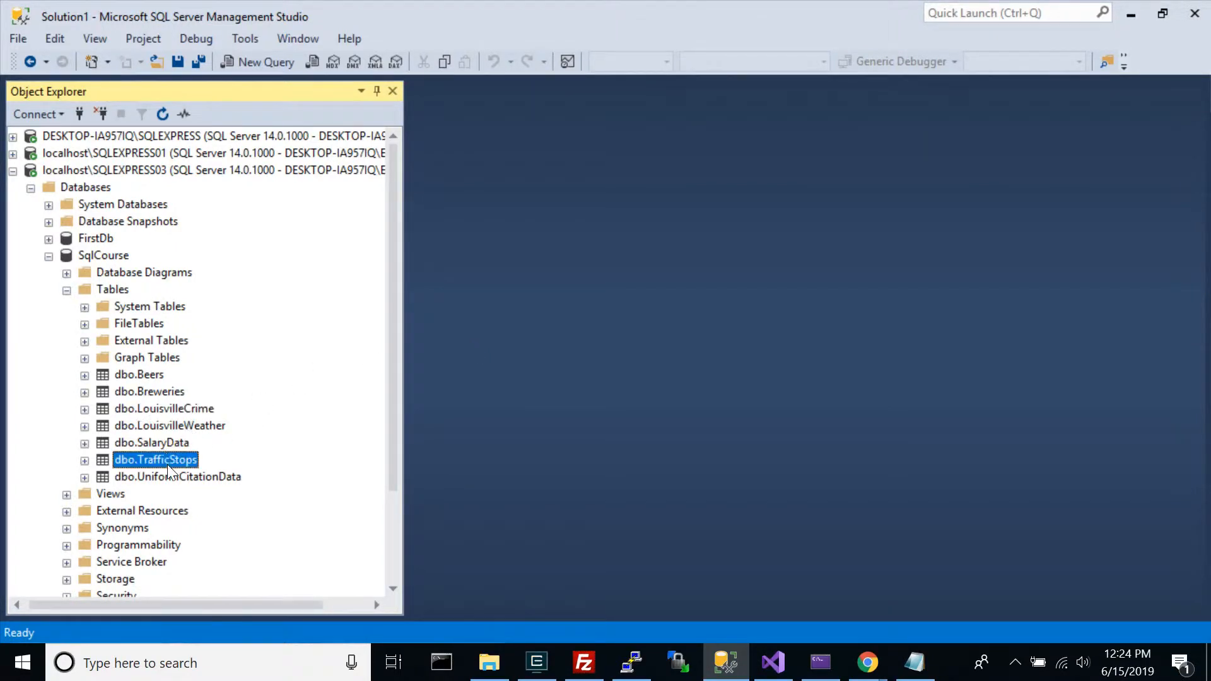
click(169, 425)
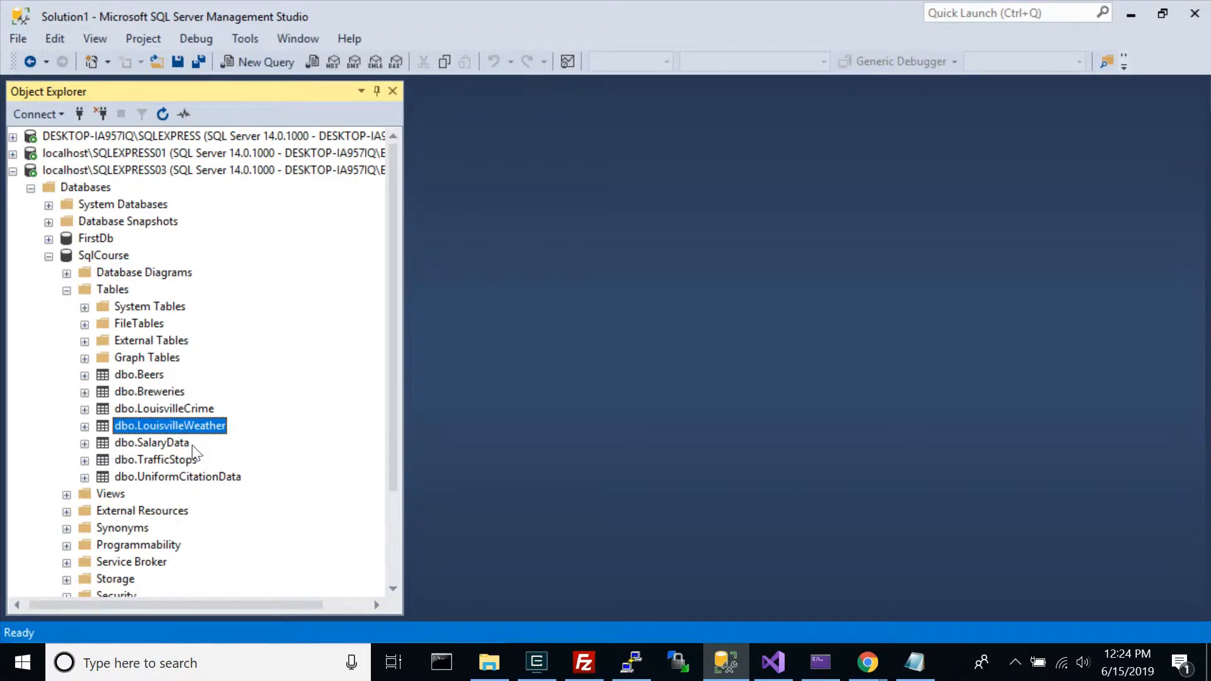
click(169, 445)
click(166, 412)
click(149, 379)
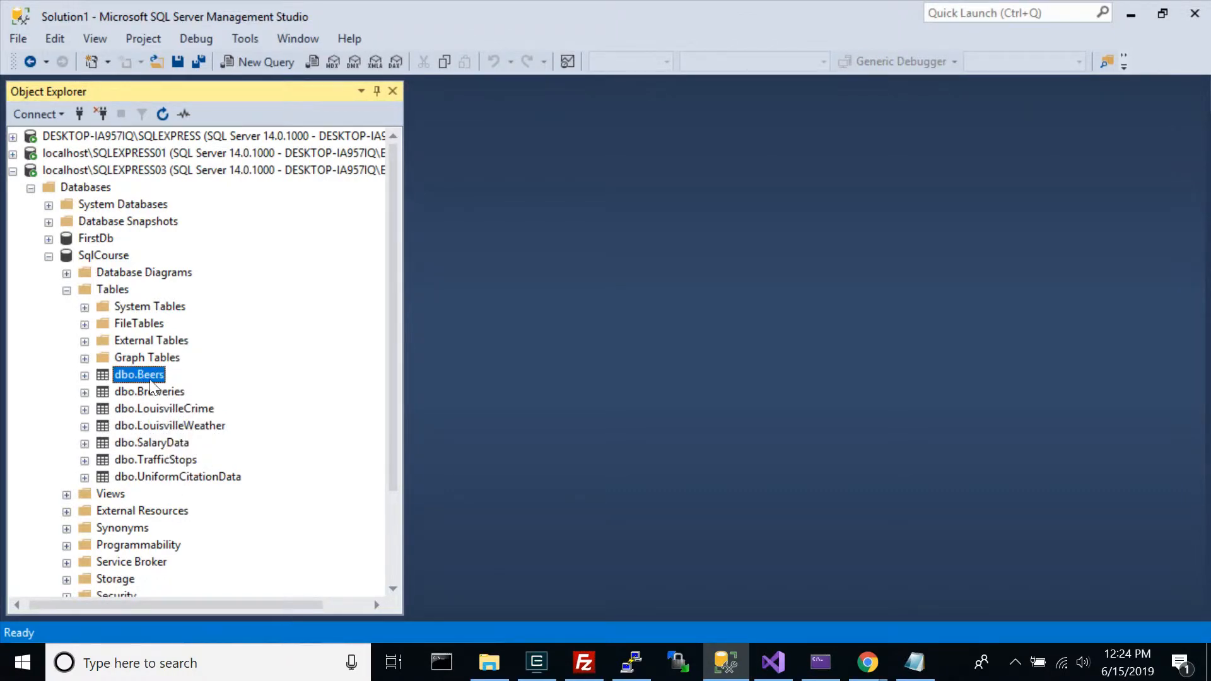
click(162, 444)
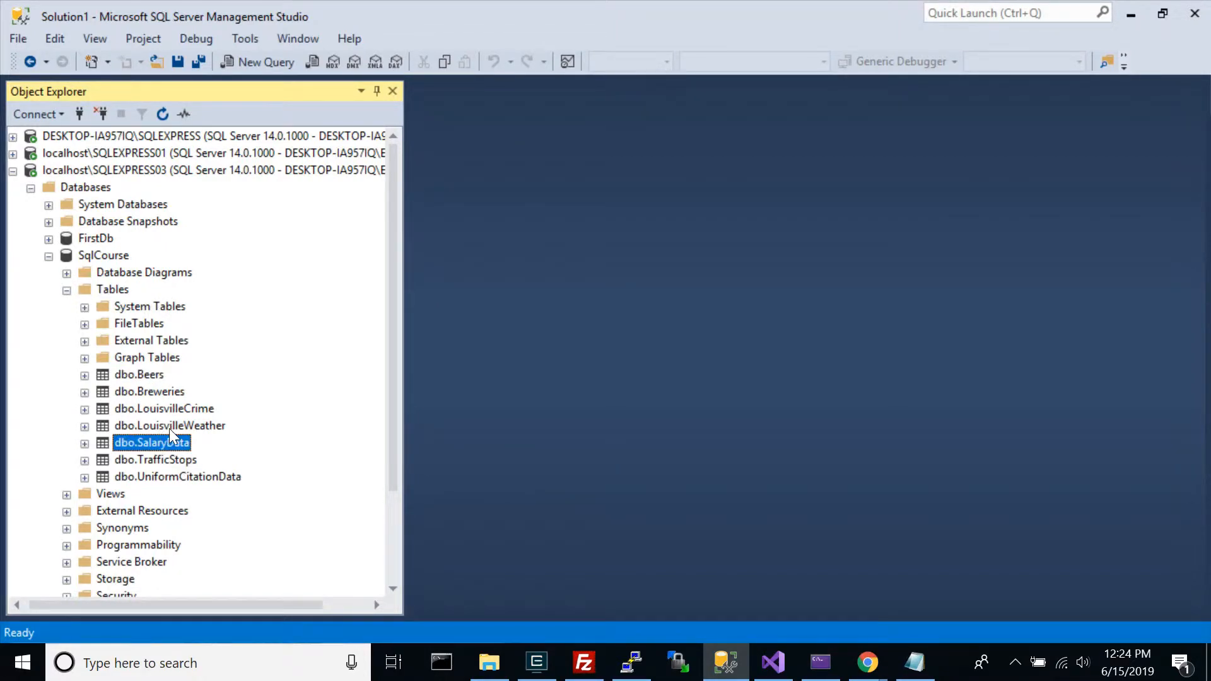
click(163, 376)
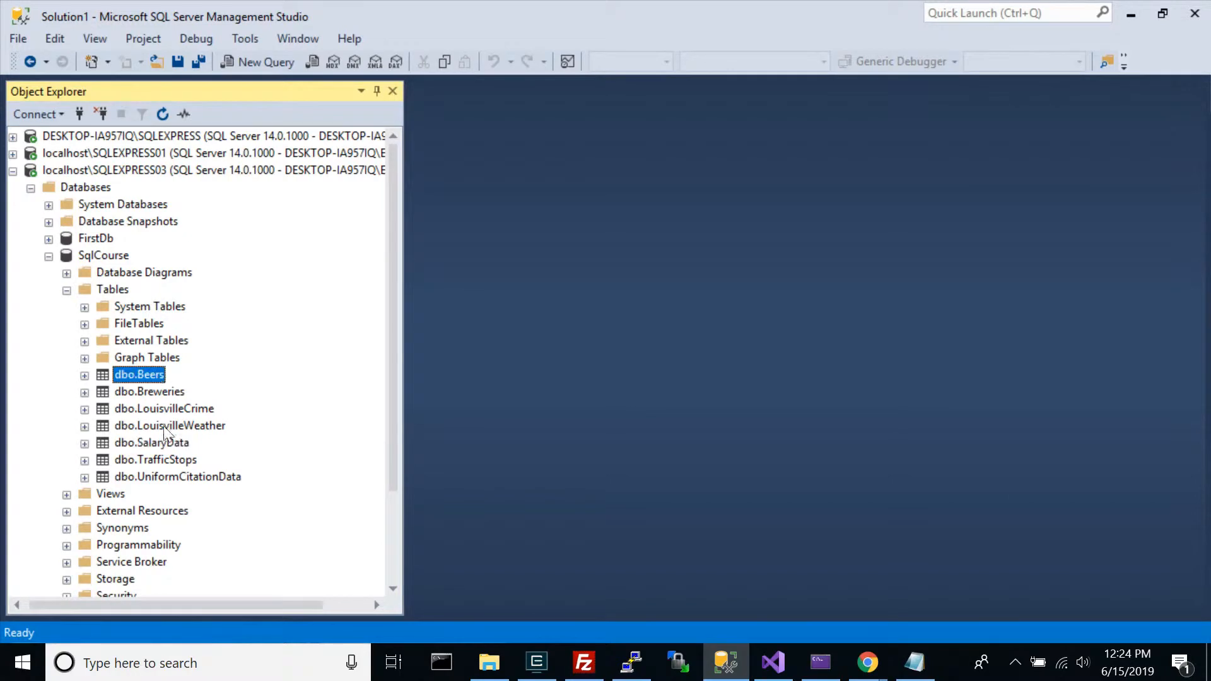
click(169, 474)
click(164, 392)
click(151, 376)
click(164, 459)
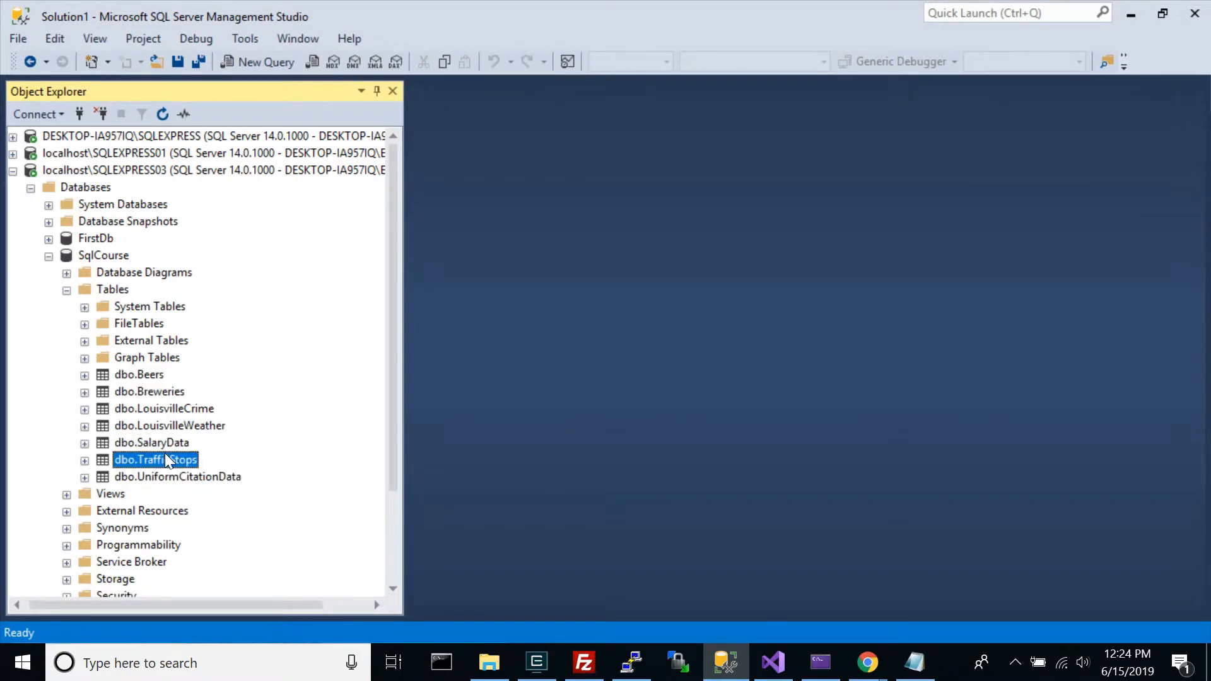
Collapse SqlCourse and create a new database named TestData on the localhost\SQLEXPRESS03 server
click(47, 256)
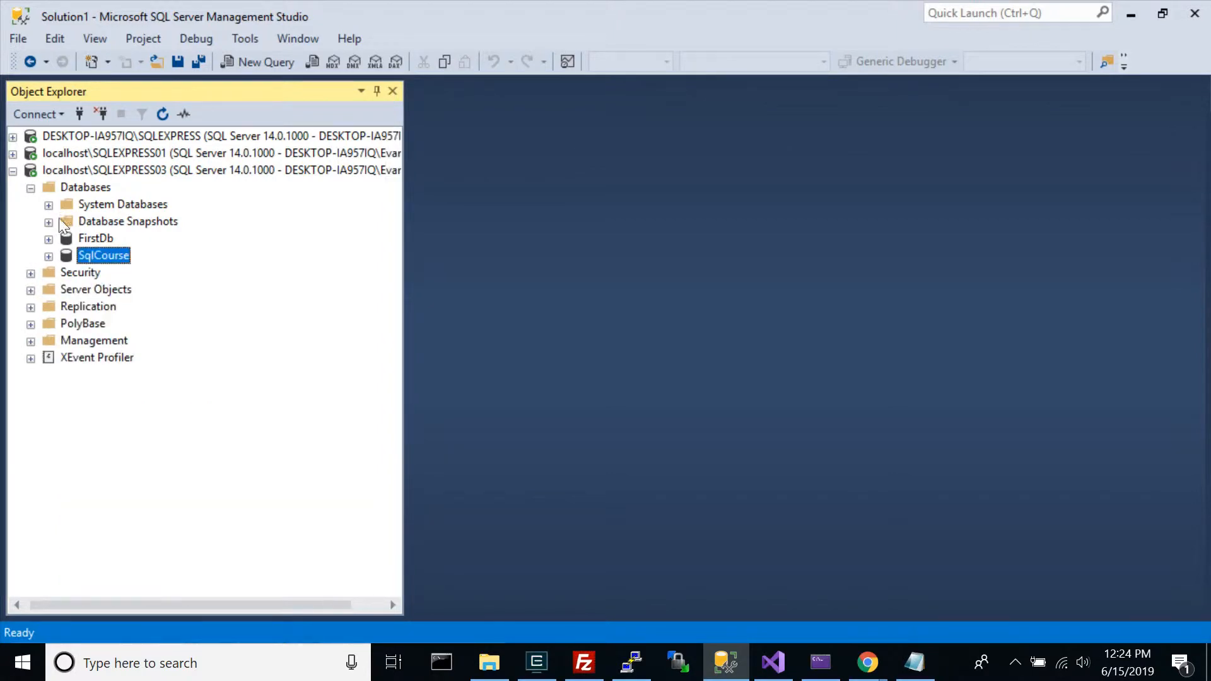
click(76, 186)
right_click(75, 186)
click(142, 196)
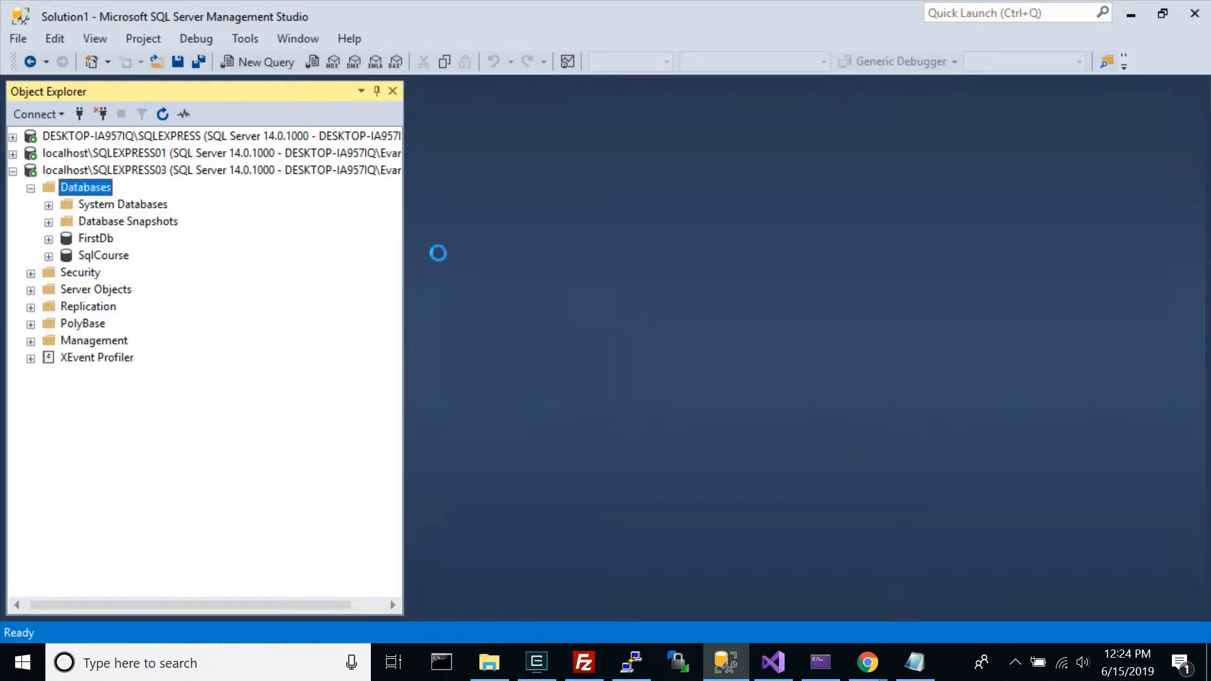
text(Test)
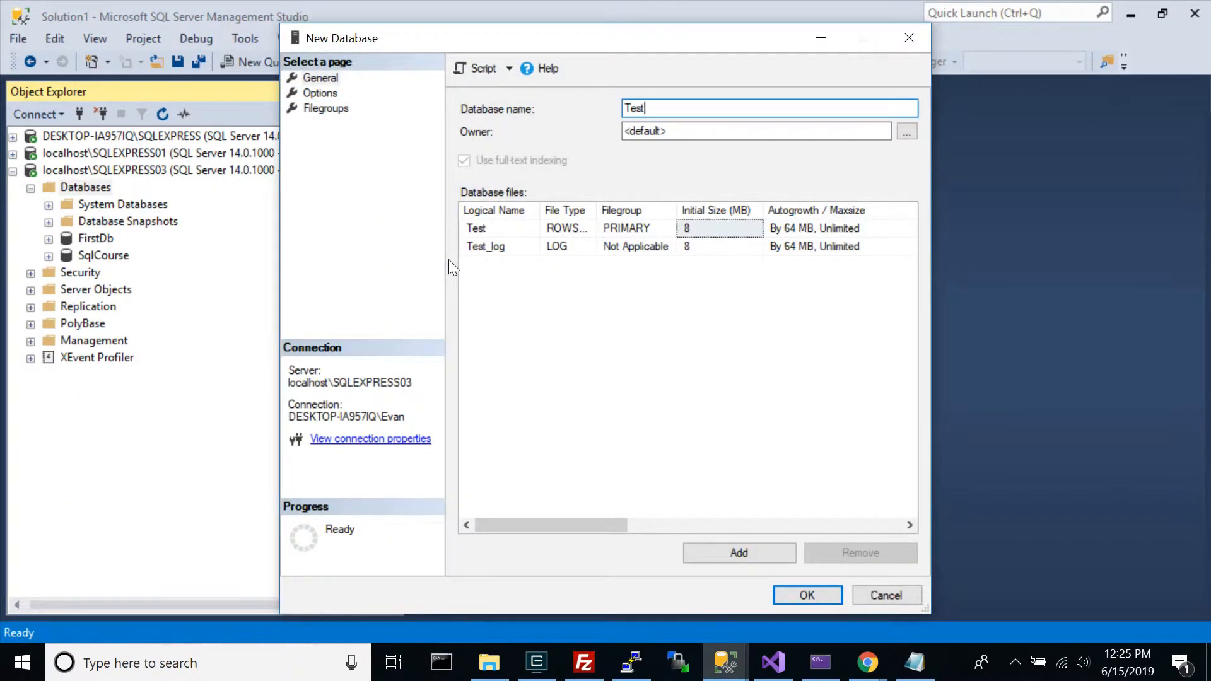
text(Data)
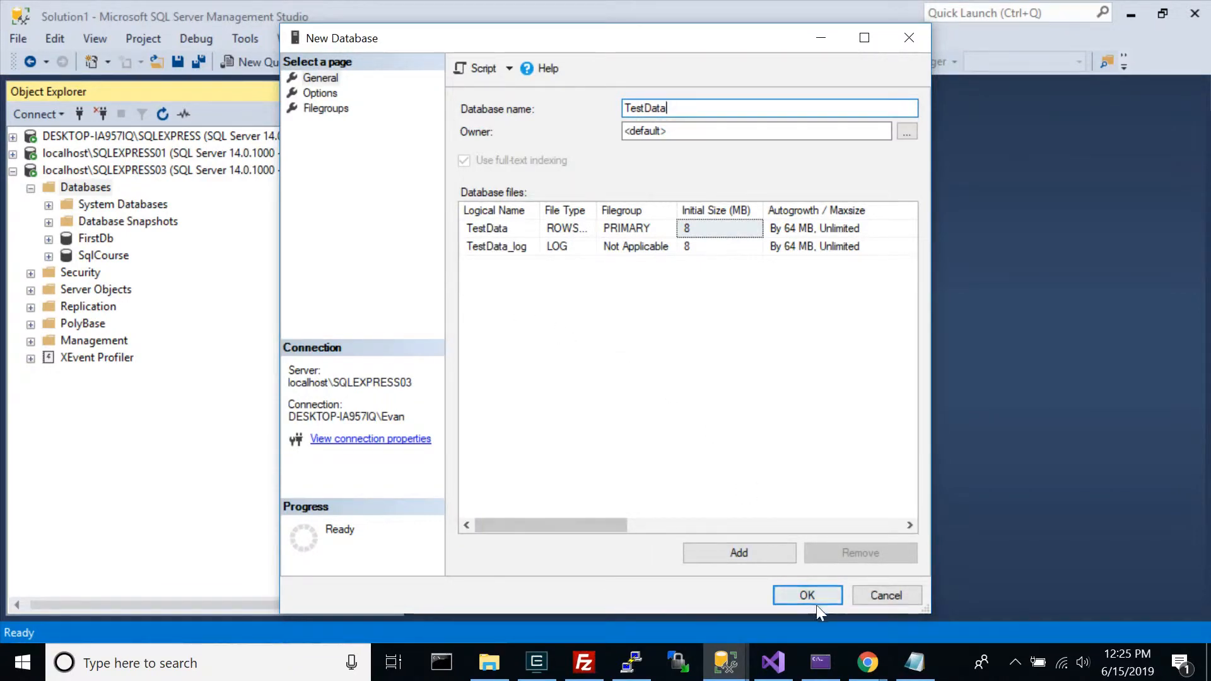
click(803, 592)
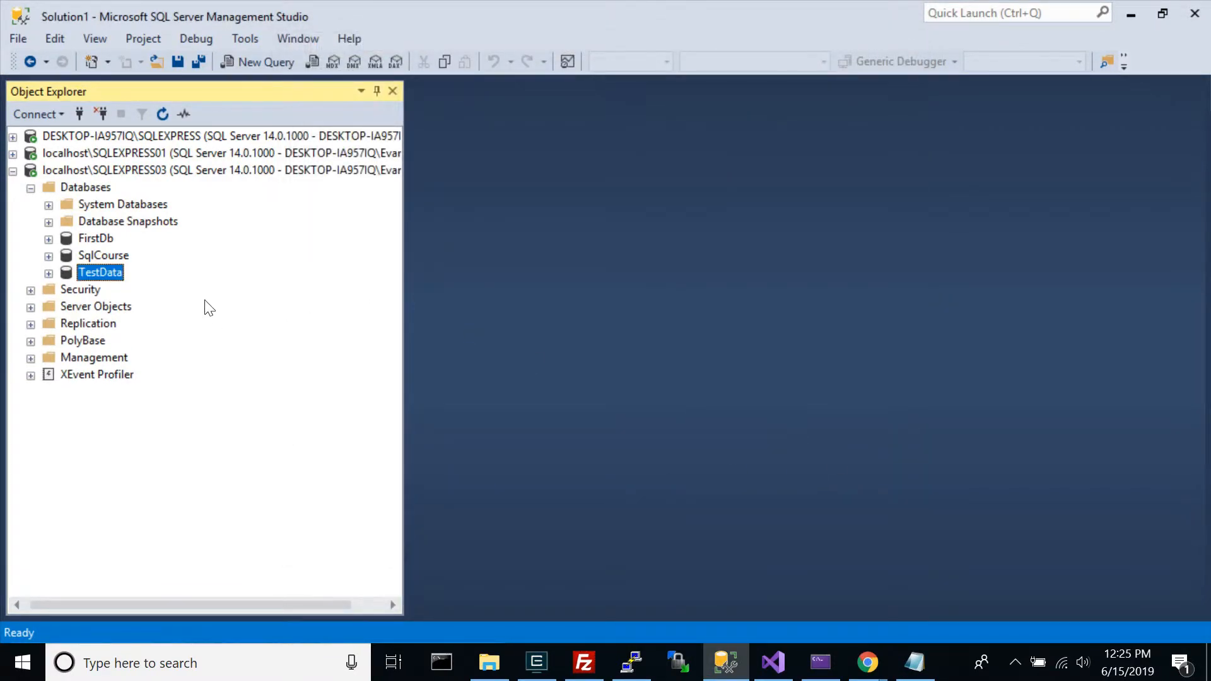
Expand the SqlCourse database again and review its tables alongside the TestData database
click(48, 256)
click(106, 239)
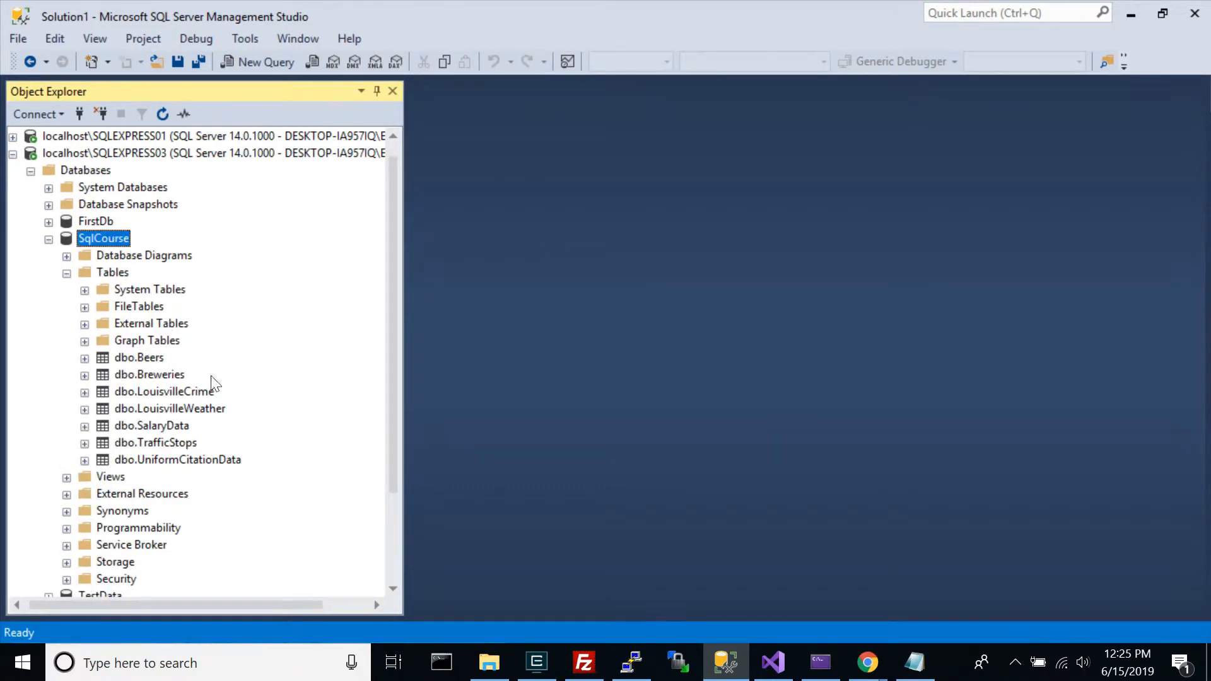
scroll(202, 397, down, 2)
click(120, 494)
scroll(254, 339, up, 1)
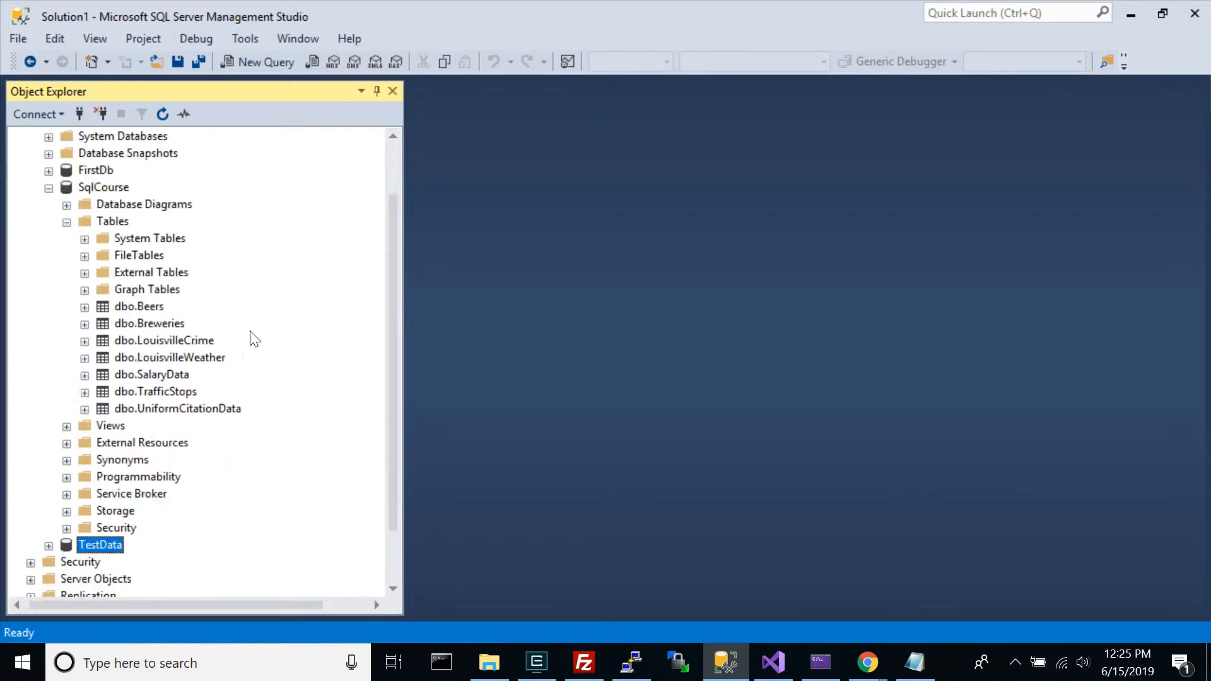
scroll(252, 334, up, 1)
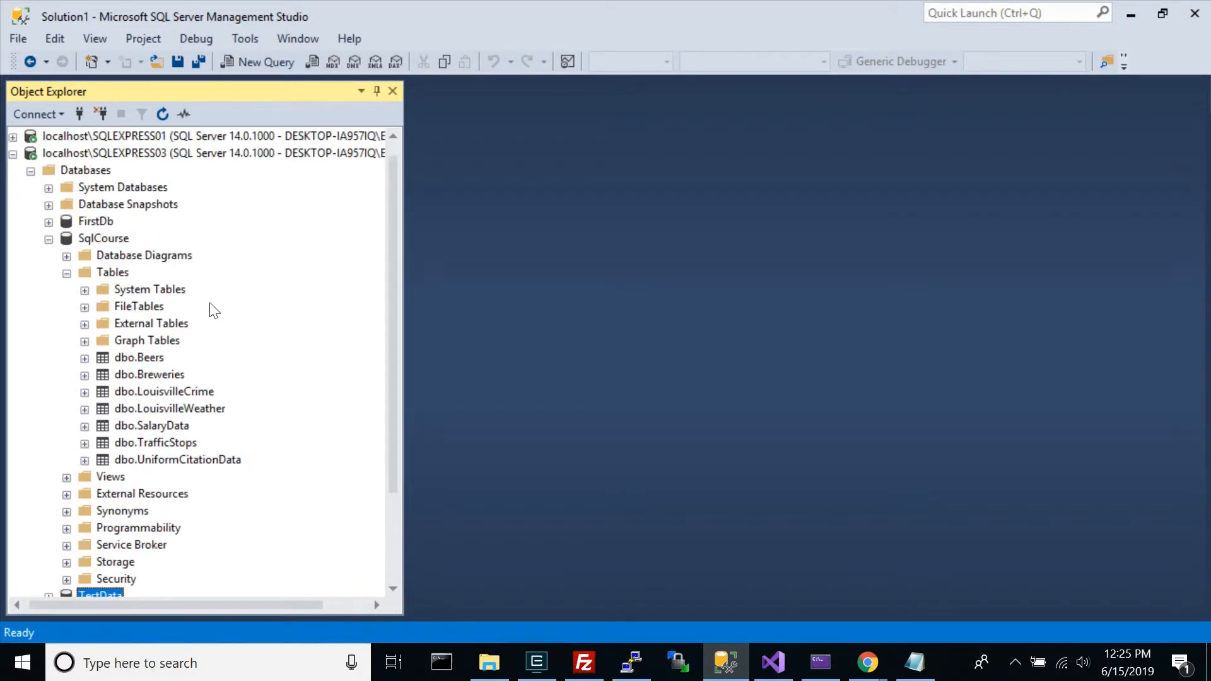
Start the Export Data wizard for the SqlCourse database and continue past its welcome page
click(103, 239)
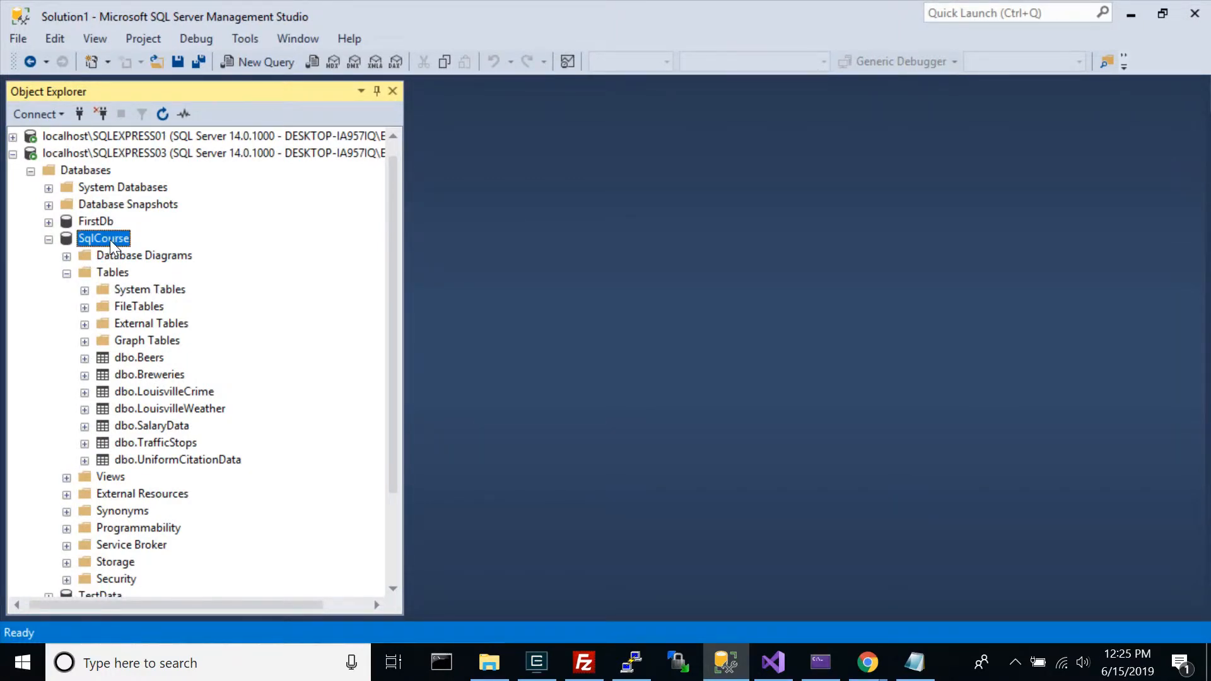
right_click(109, 239)
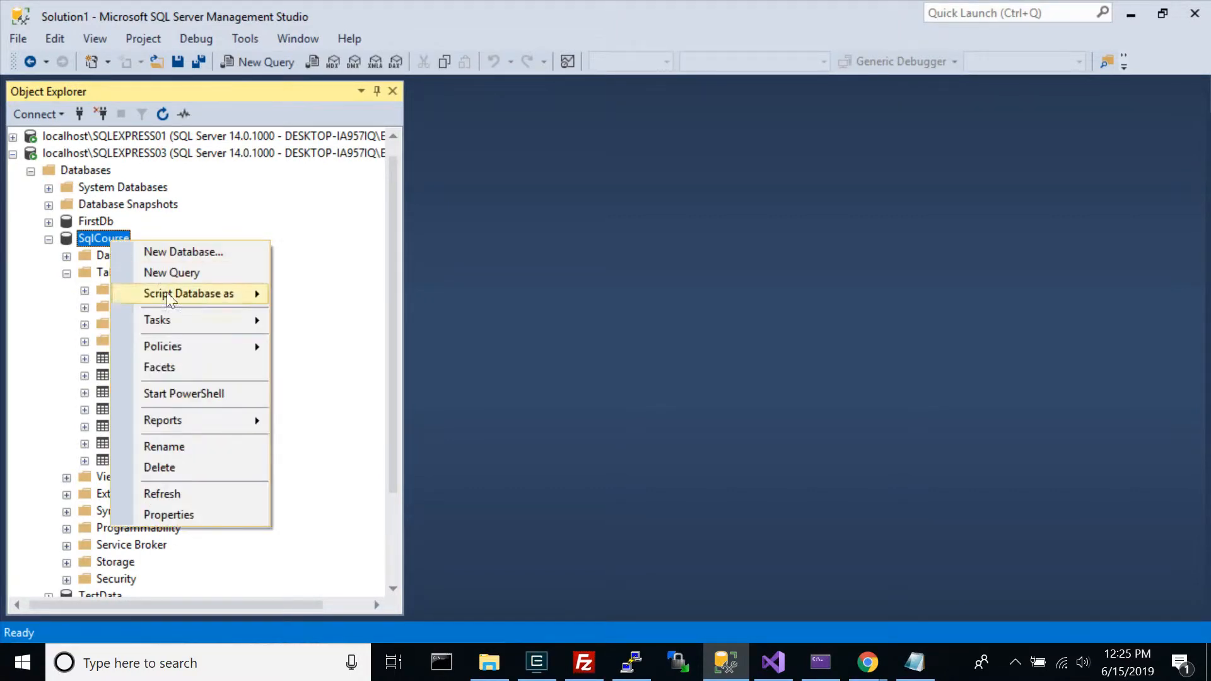
mouse_move(188, 327)
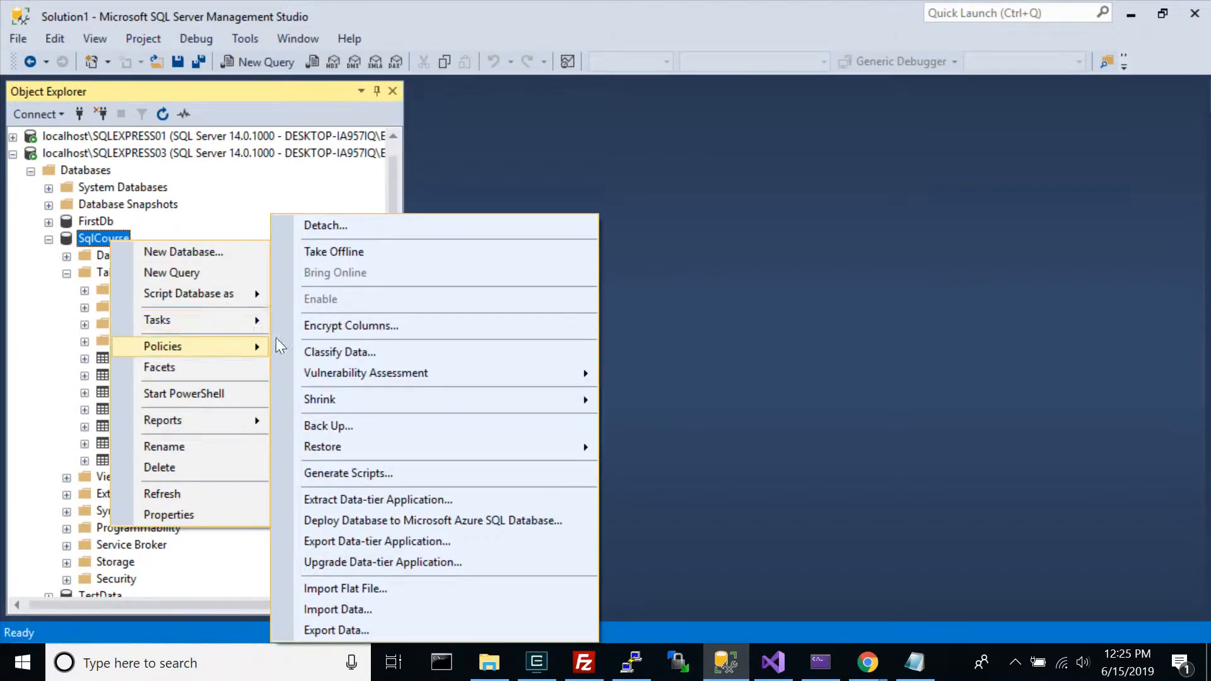
click(387, 623)
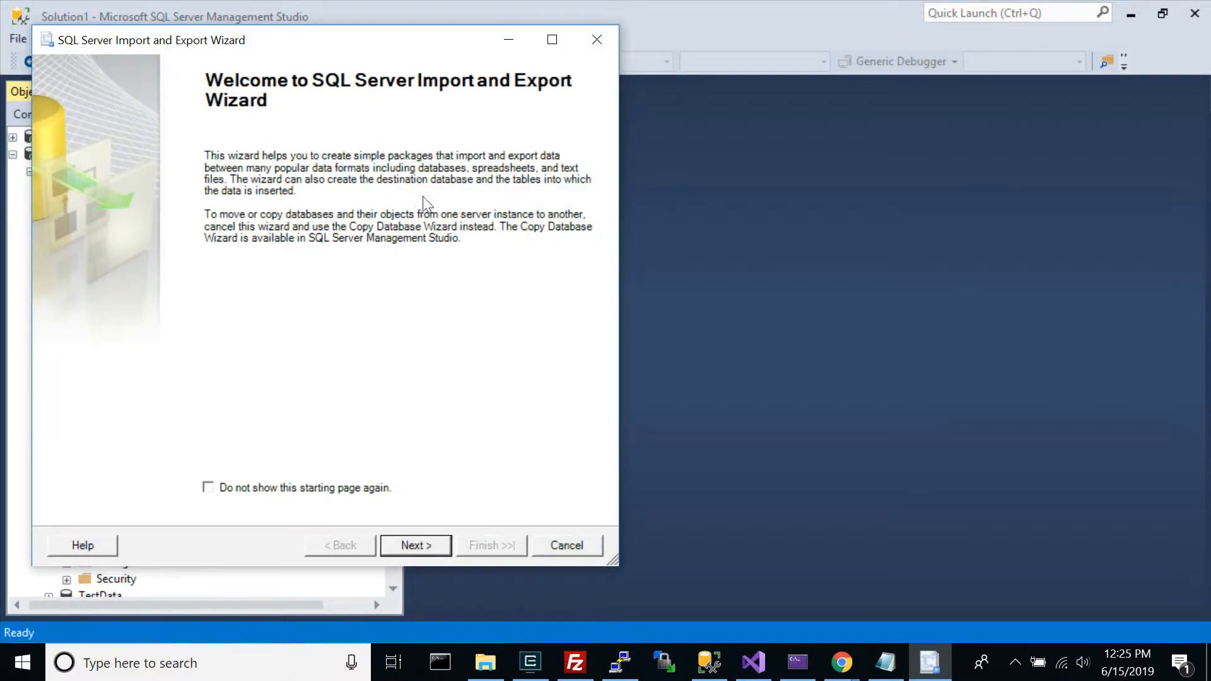
click(415, 544)
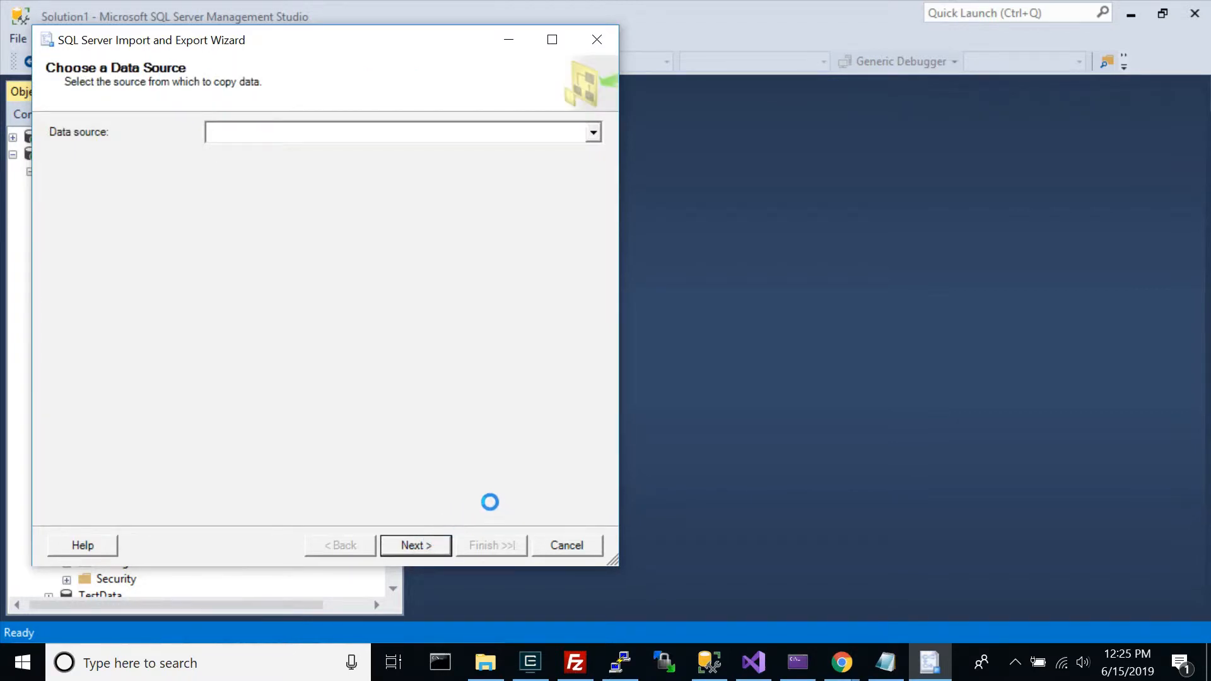
Choose SQL Server Native Client 11.0 as the data source and move the wizard clear of the object tree
drag(378, 46, 580, 59)
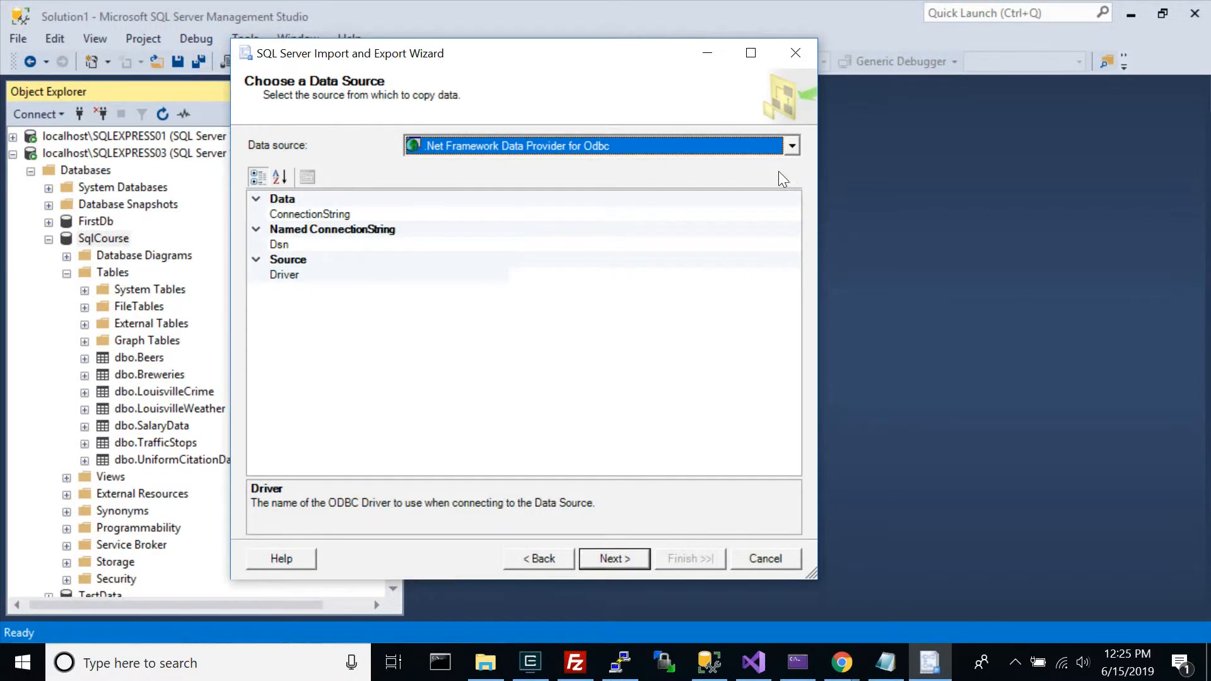
click(794, 143)
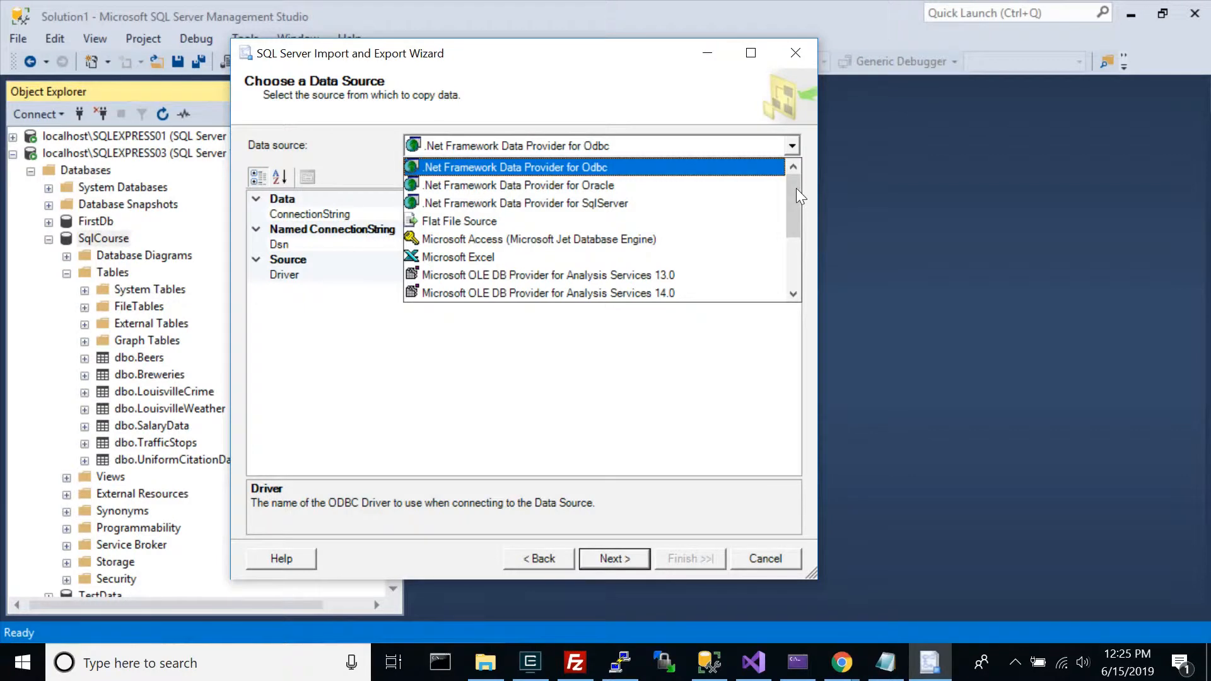
drag(796, 188, 787, 287)
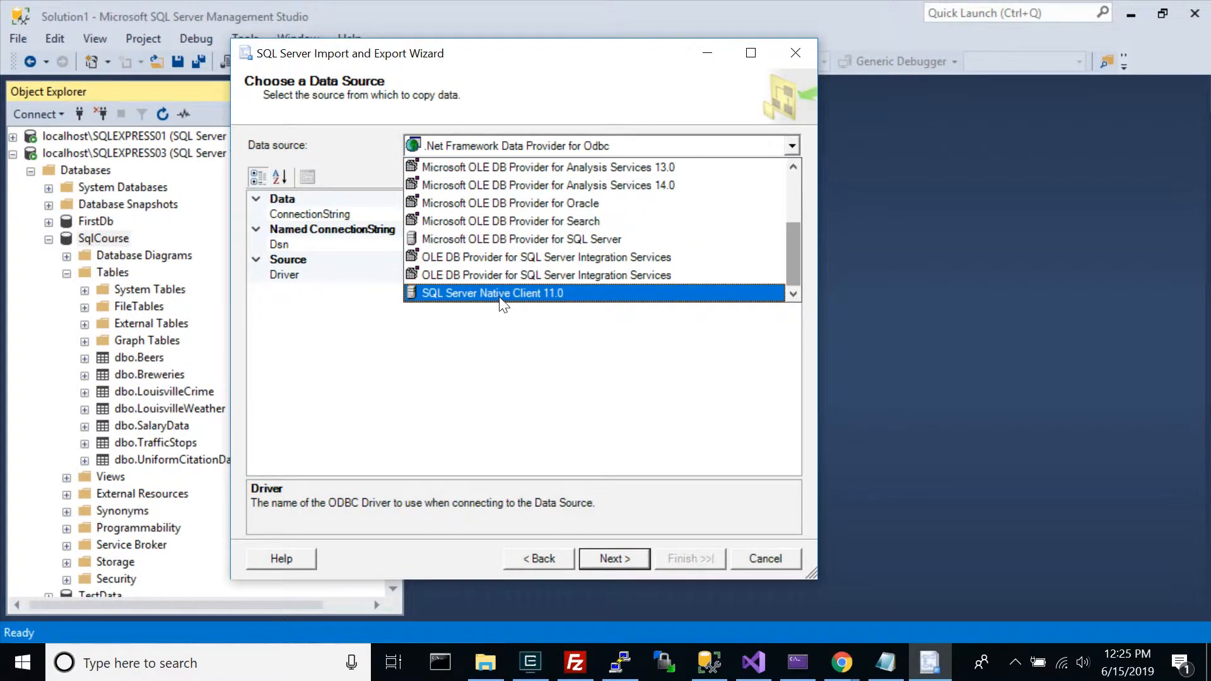
click(497, 295)
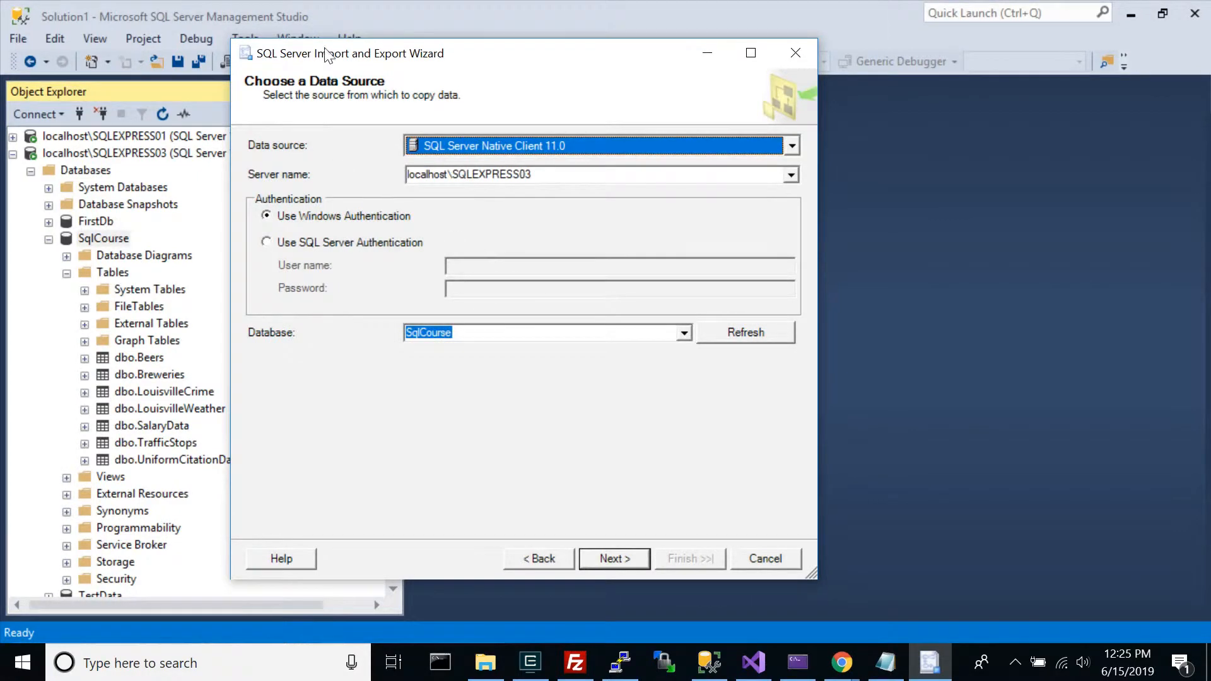
drag(332, 55, 504, 53)
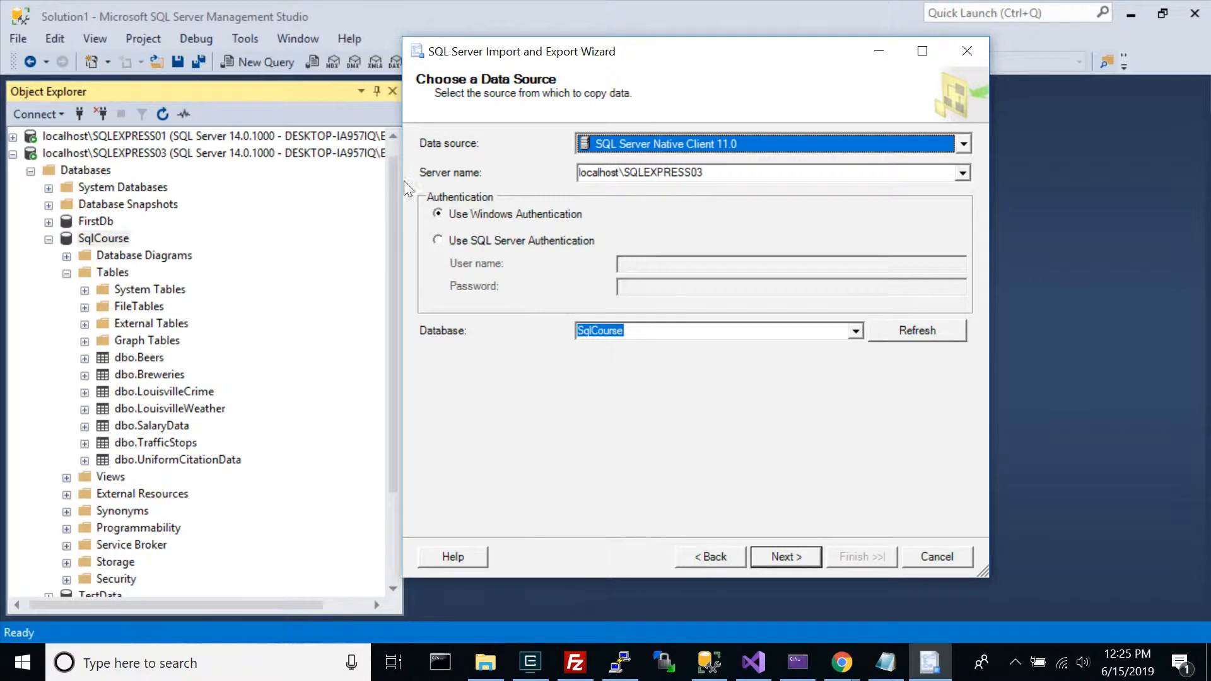
Use SqlCourse on localhost\SQLEXPRESS03 as the source database and proceed to choosing a destination
click(735, 177)
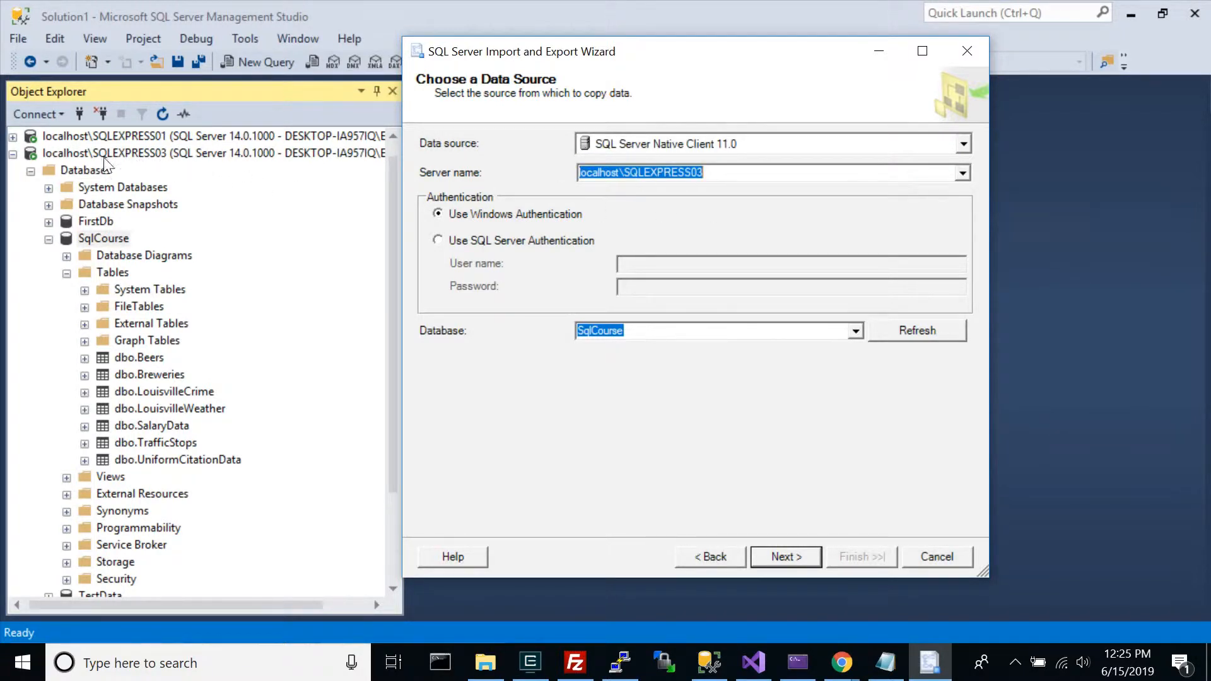
click(731, 173)
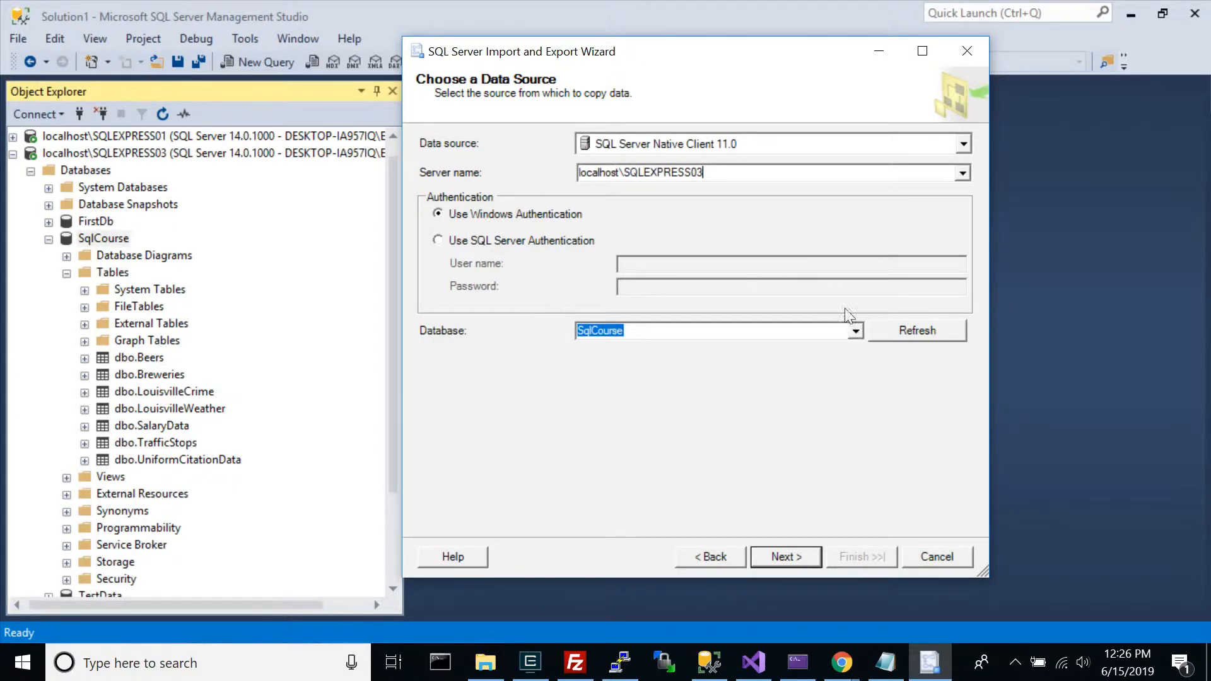
click(855, 330)
click(670, 413)
click(782, 552)
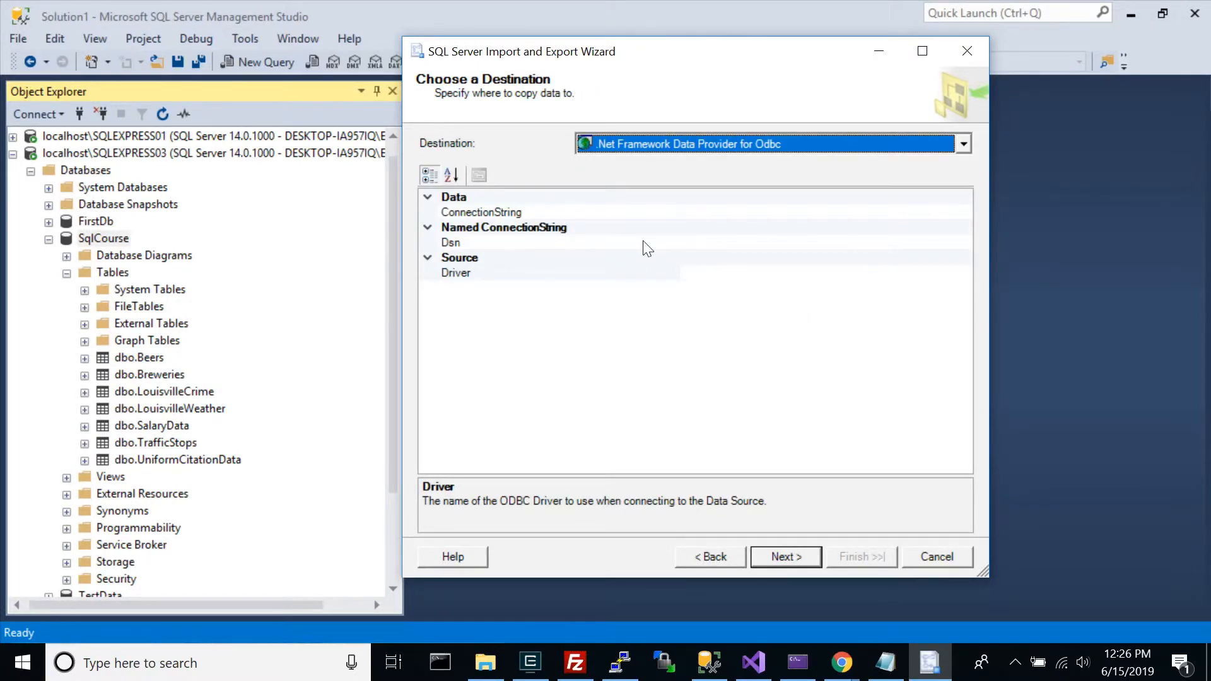
Set the export destination to SQL Server Native Client 11.0 and bring the TestData database into view
click(963, 144)
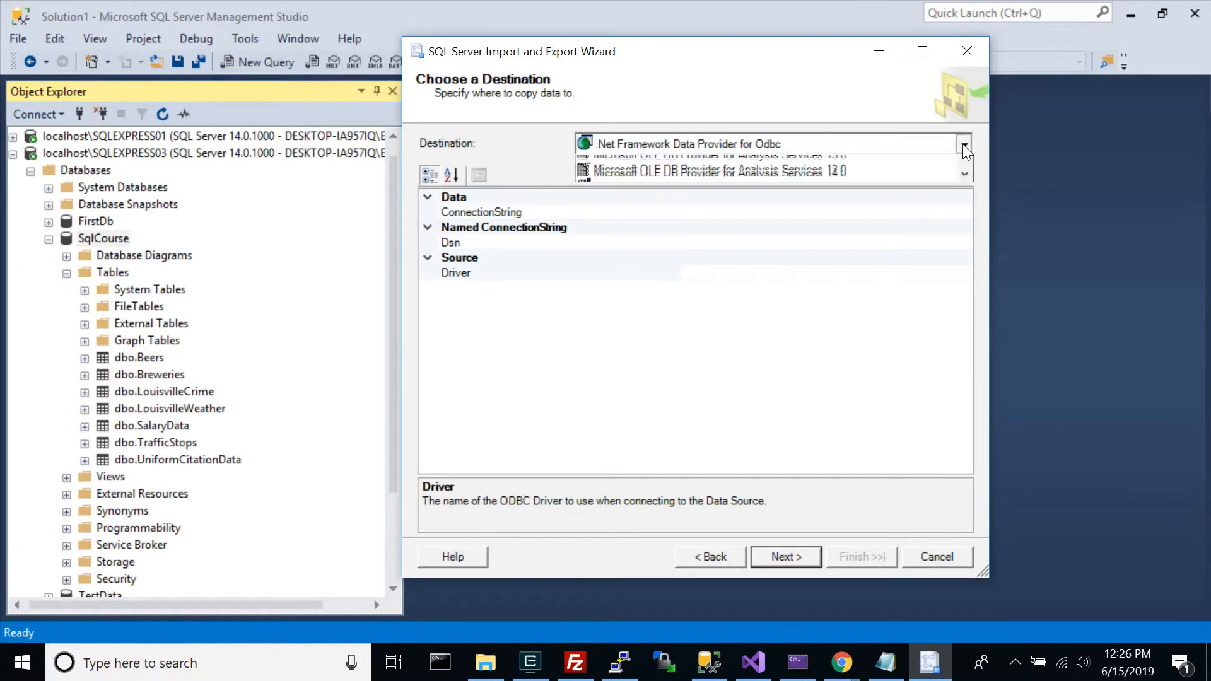
scroll(902, 180, down, 2)
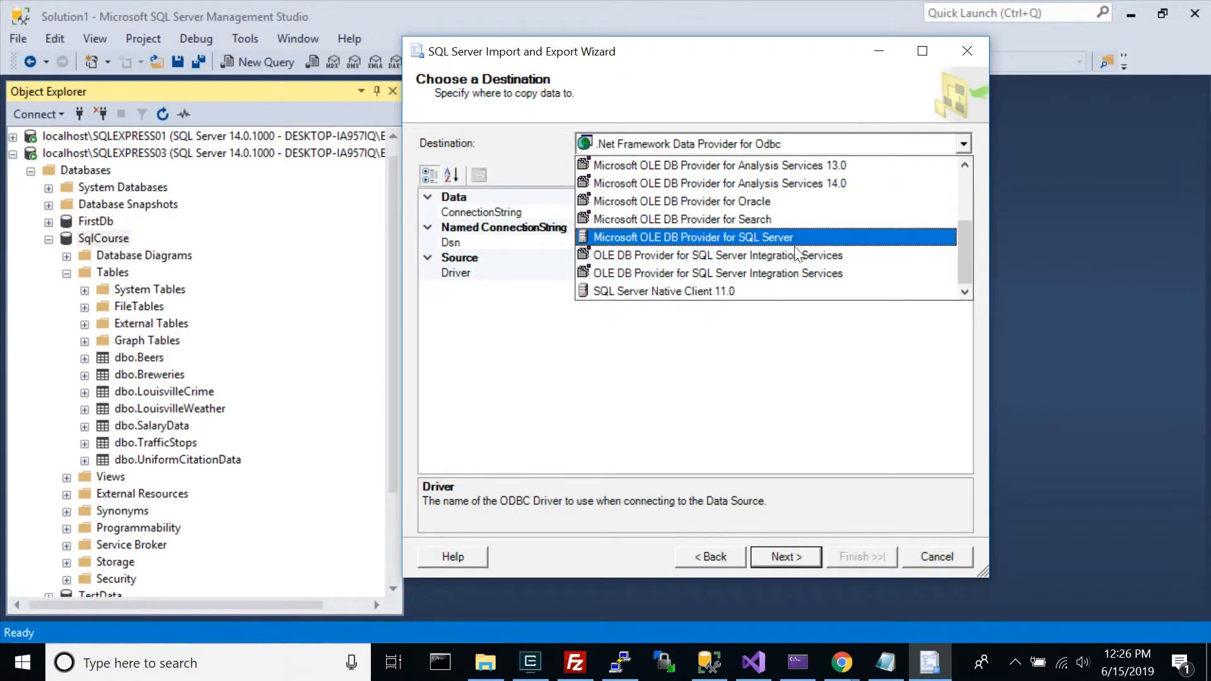
click(697, 291)
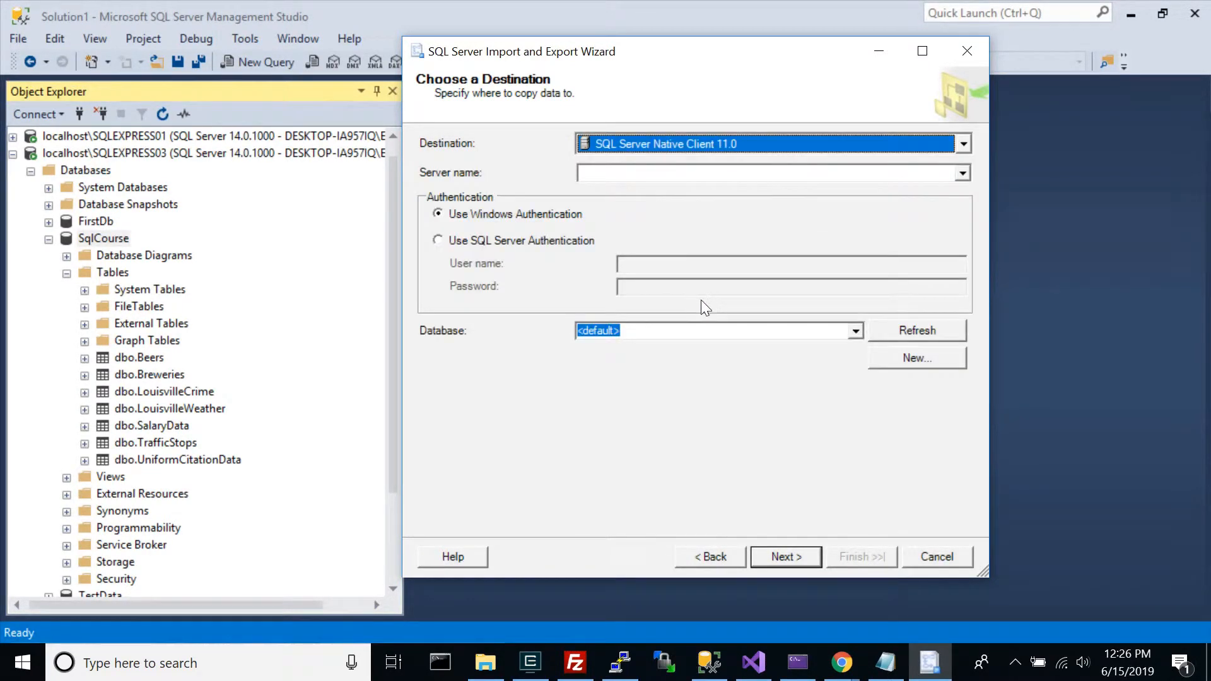
scroll(224, 306, down, 2)
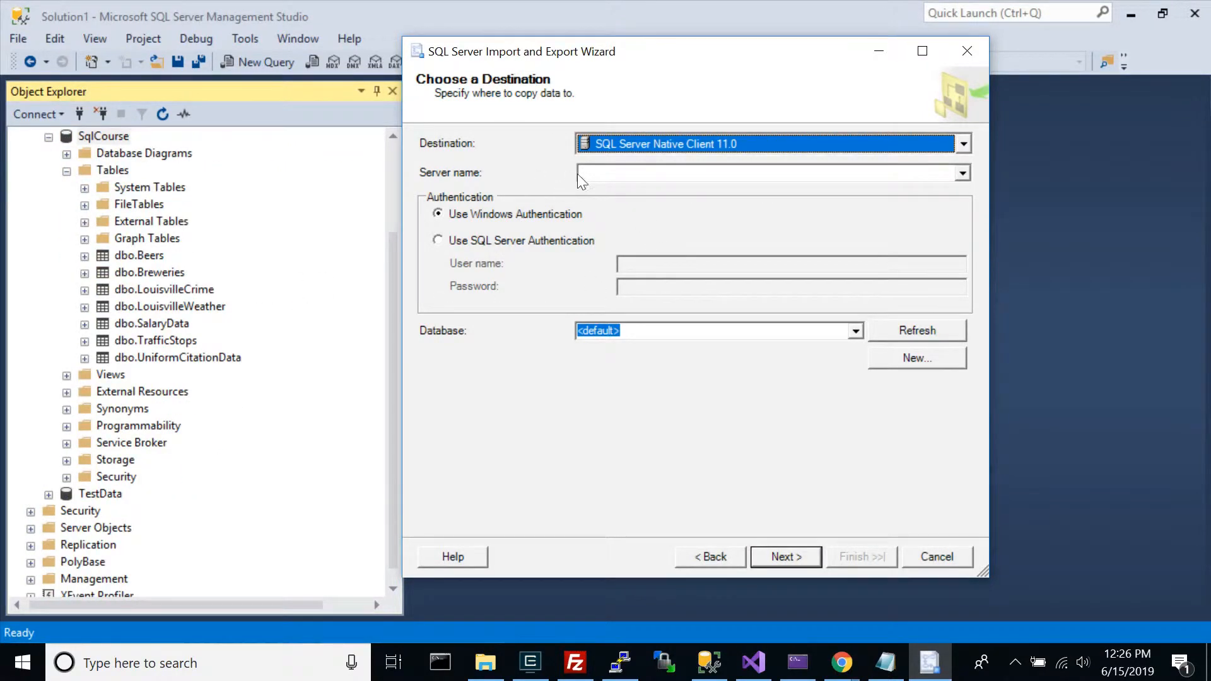
Set the destination server name to localhost\SQLEXPRESS03
scroll(316, 271, up, 2)
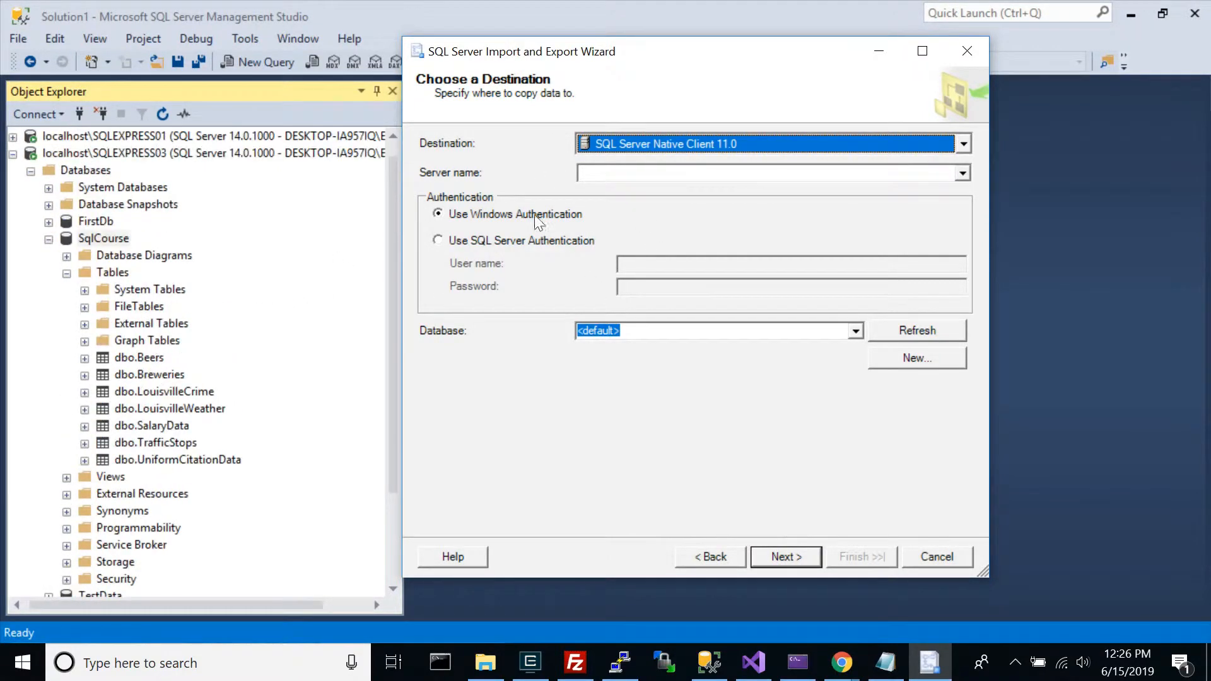
click(644, 171)
text(localhost)
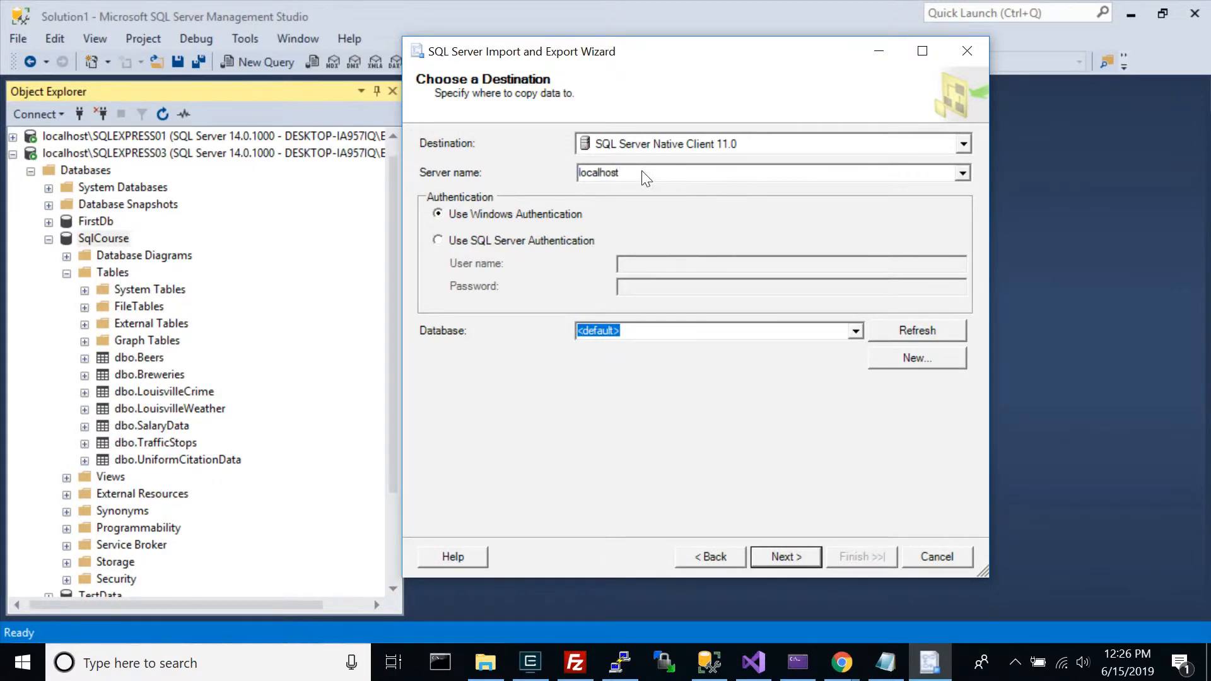
text(\SQLEXPRESS03)
scroll(325, 385, down, 1)
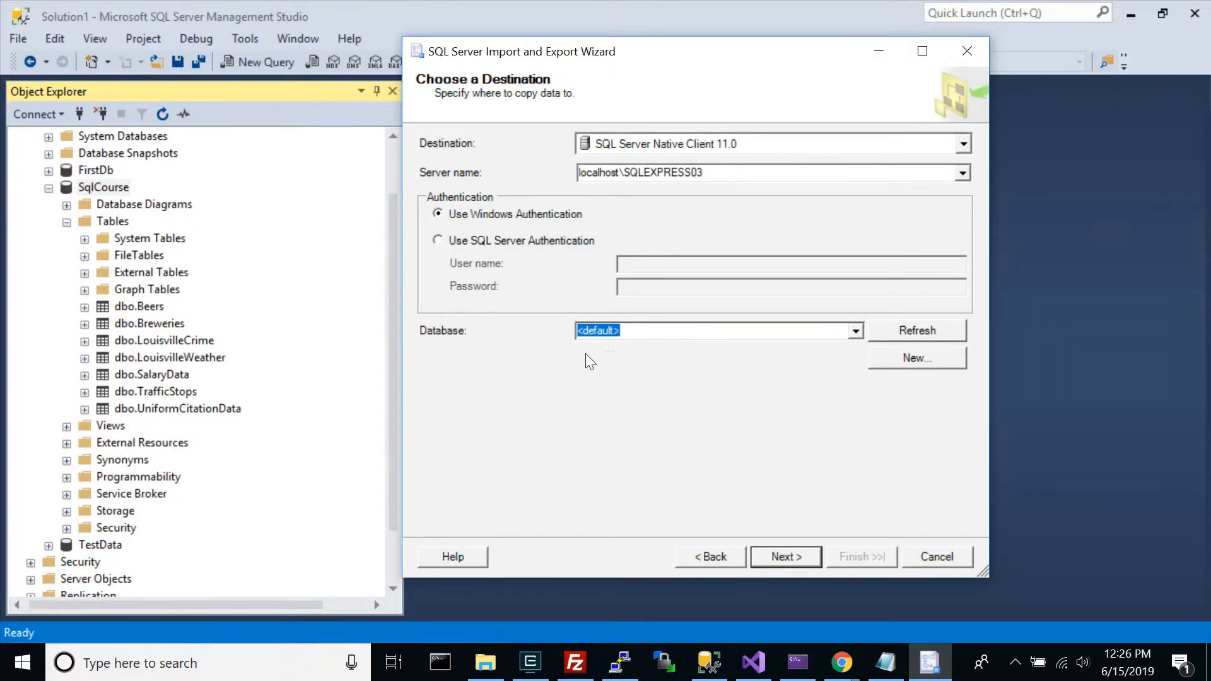
Choose TestData as the destination database and opt to copy data from one or more tables or views
click(113, 544)
key(alt+Tab)
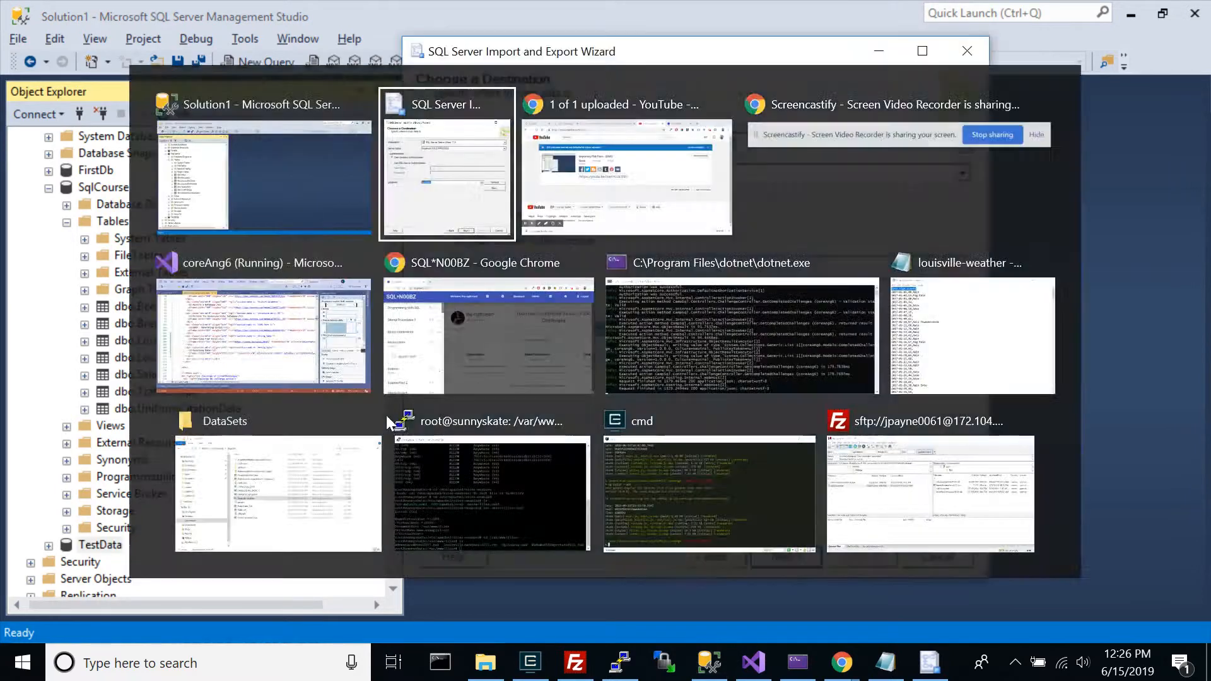
click(855, 331)
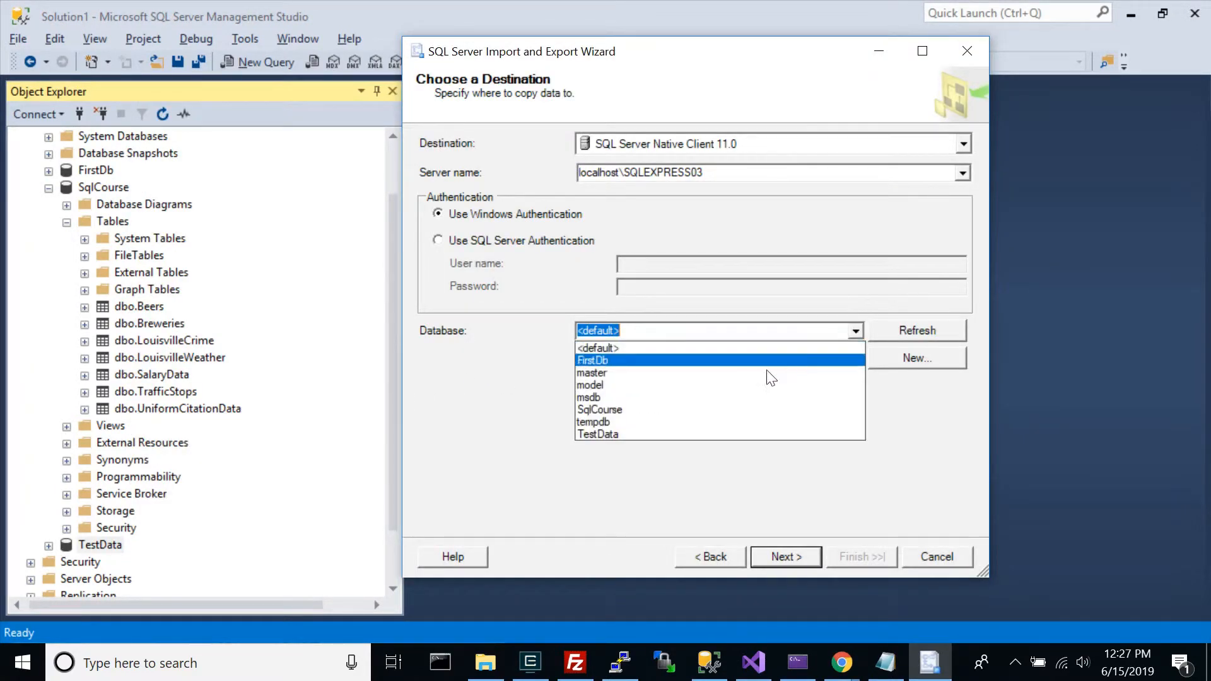
click(631, 434)
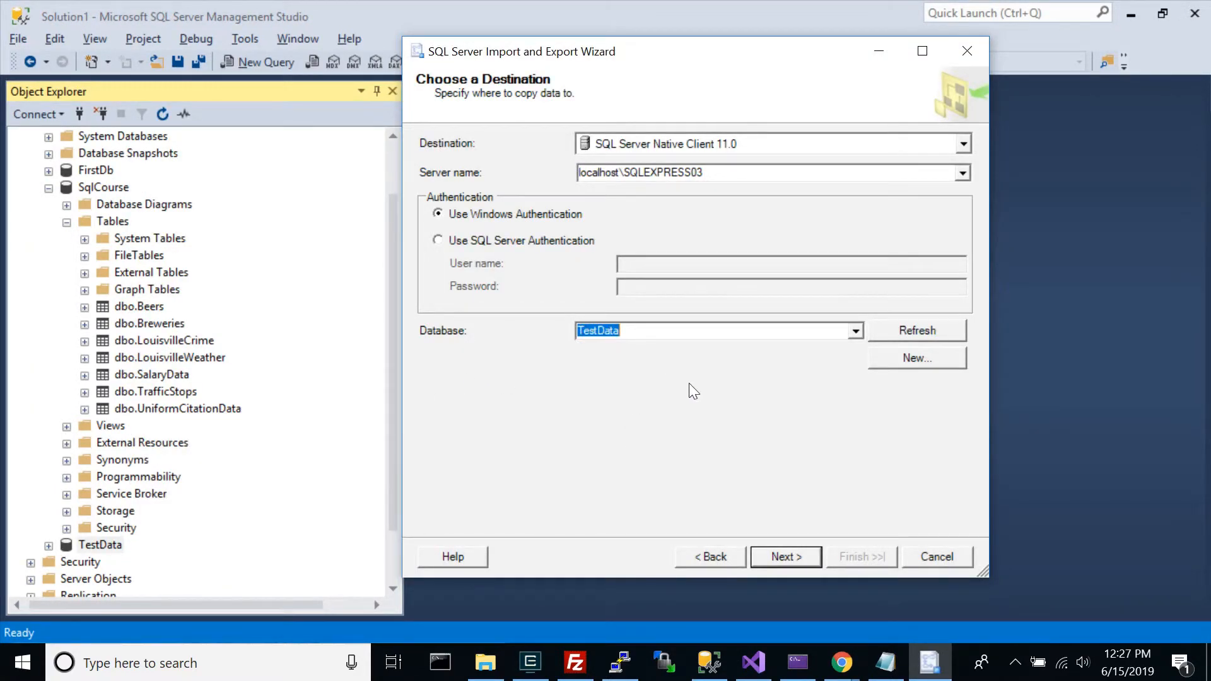
click(784, 556)
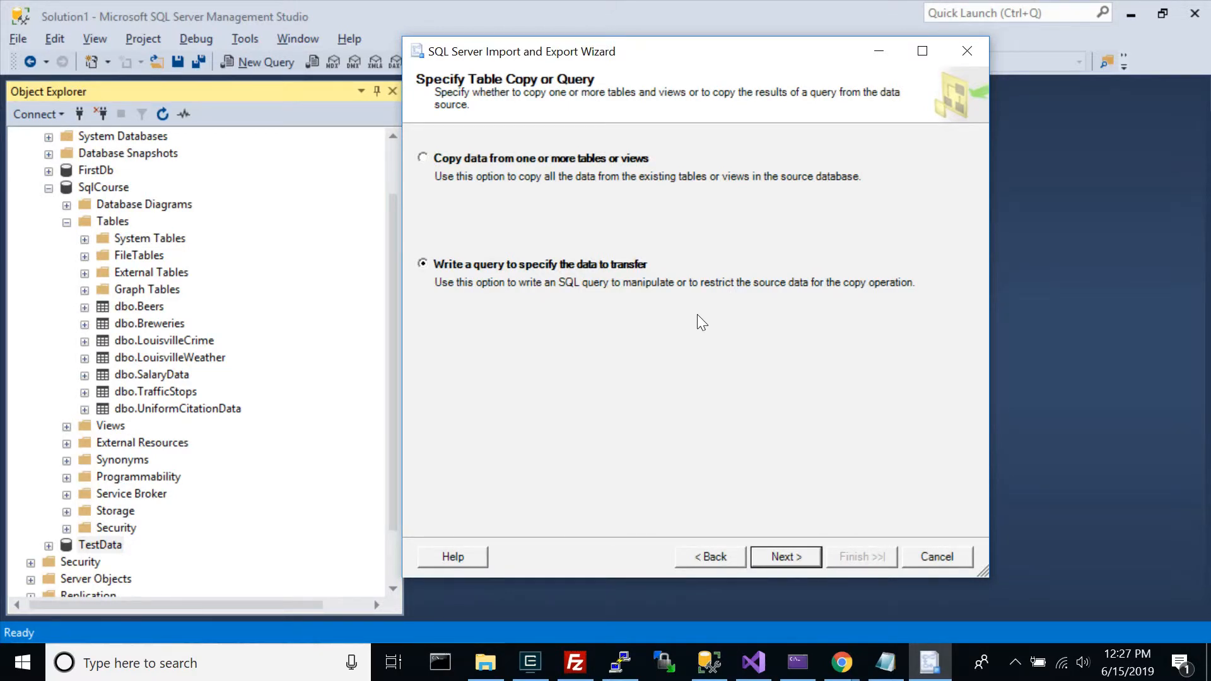
click(424, 158)
click(796, 558)
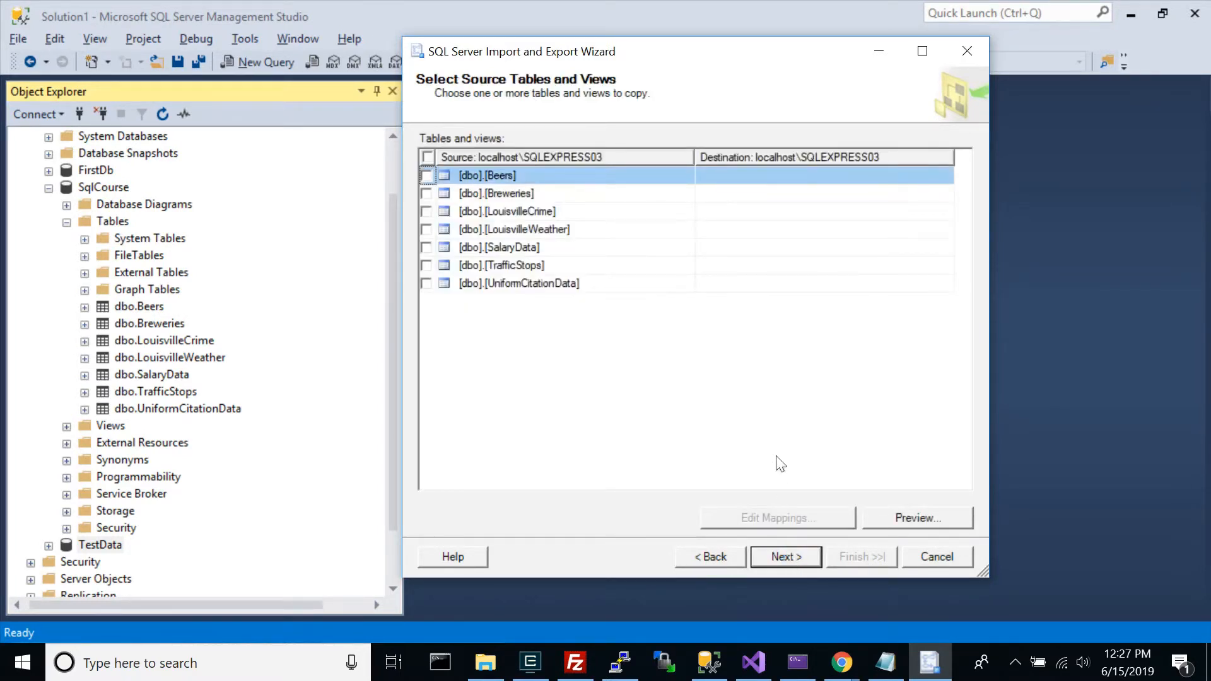
click(427, 157)
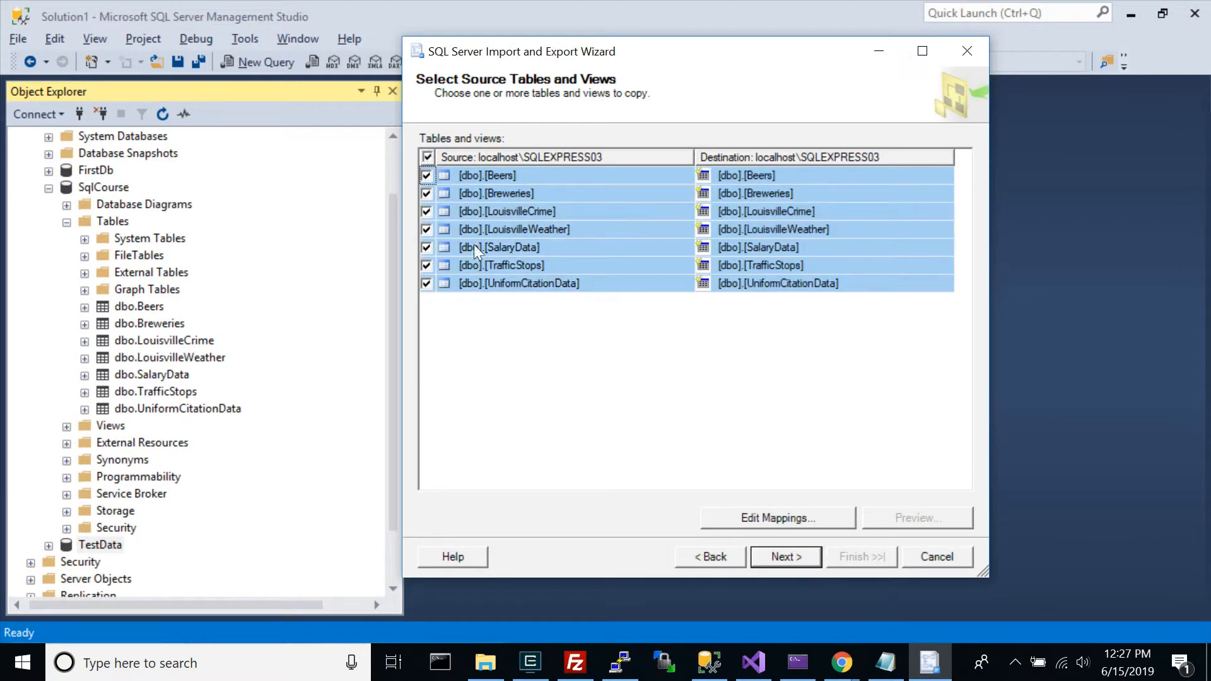
click(426, 156)
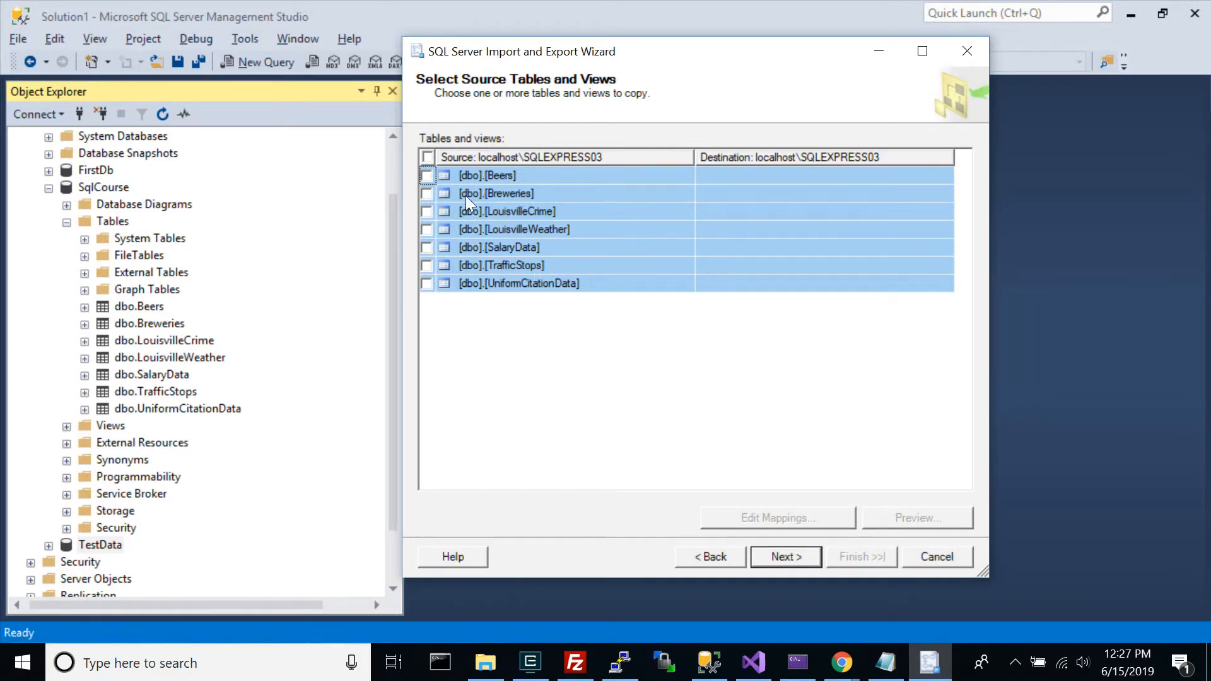
click(429, 174)
click(429, 175)
click(655, 261)
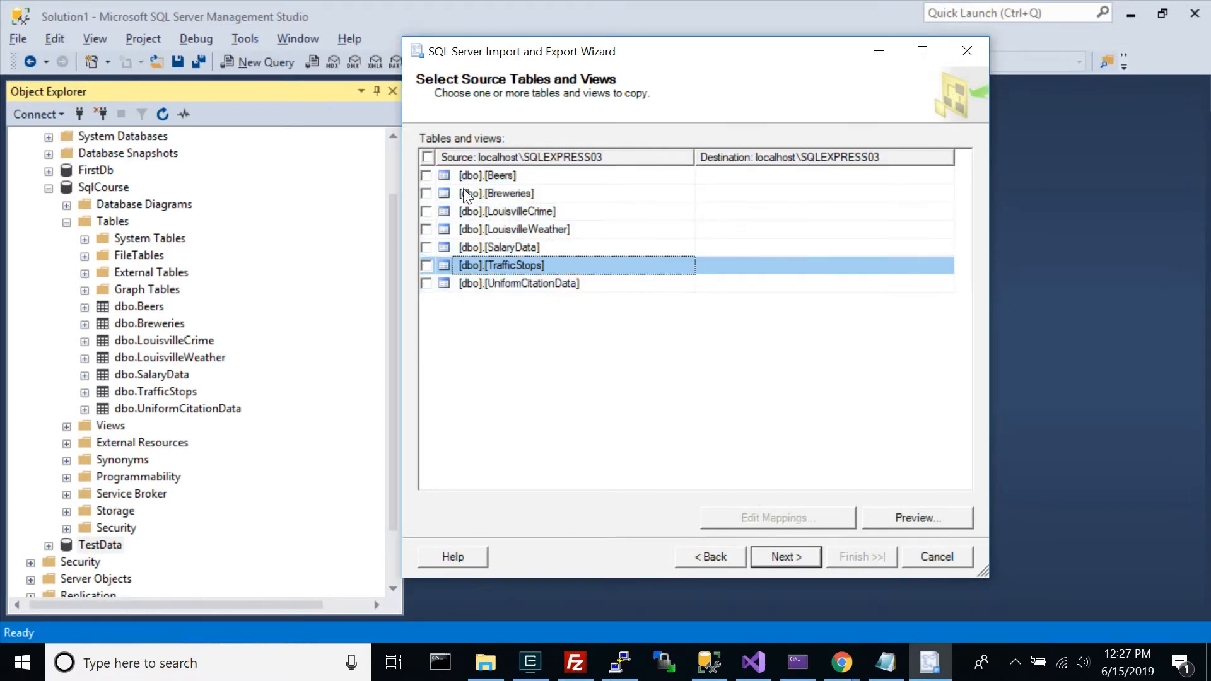
Select the Beers, Breweries and LouisvilleWeather source tables for copying and continue to the package options
click(427, 176)
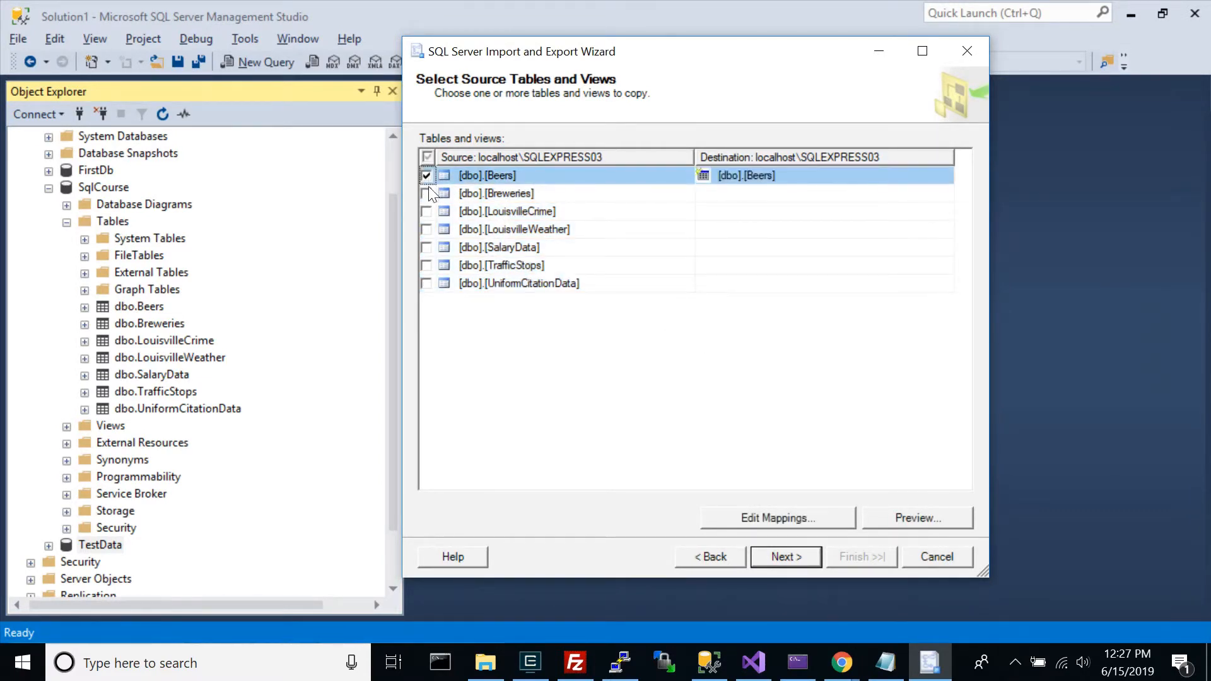
click(427, 193)
click(426, 229)
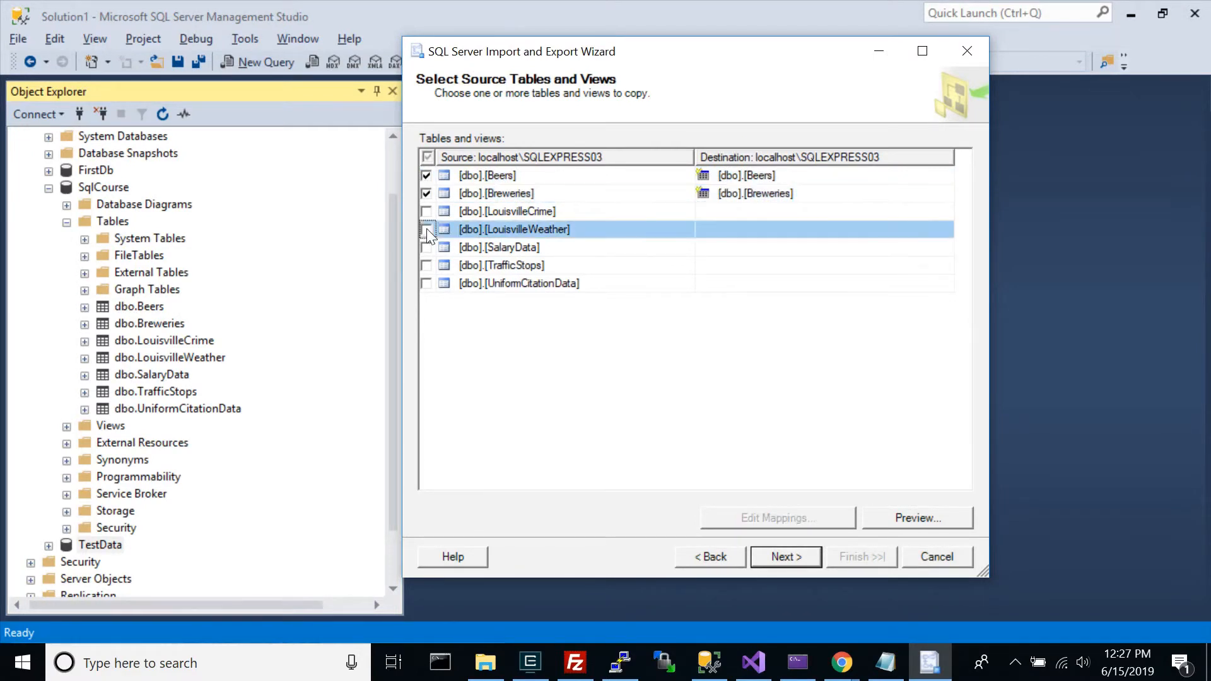
click(780, 557)
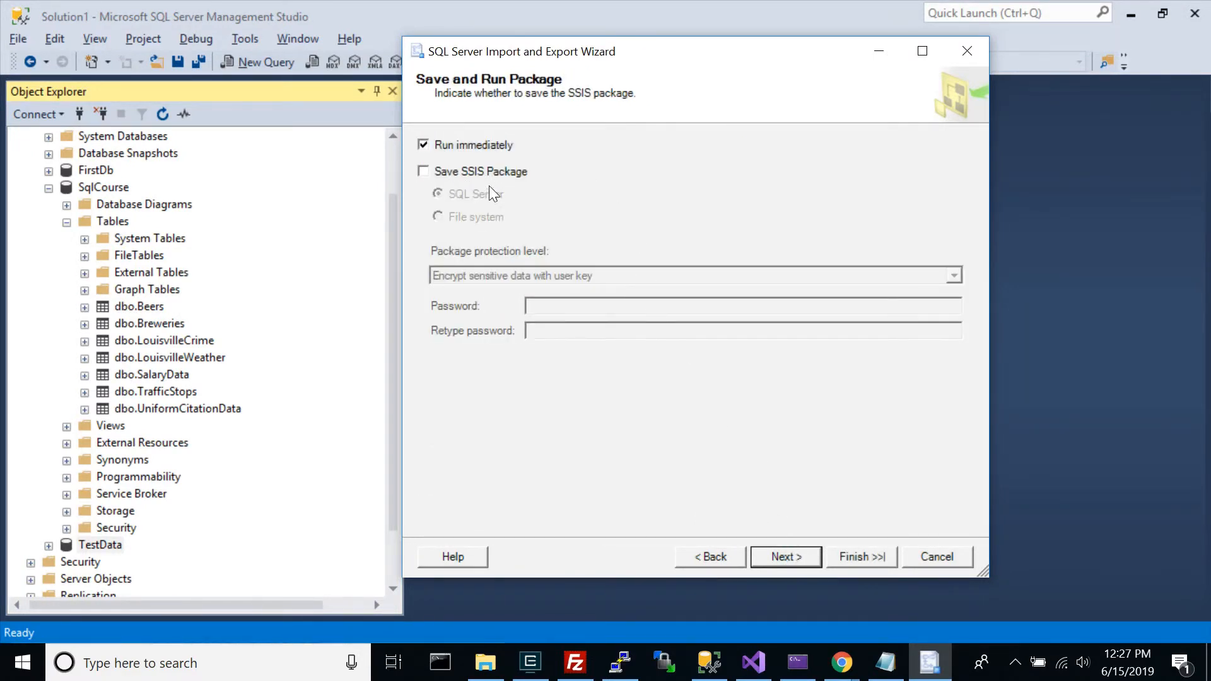
Keep the immediate run without saving a package, execute the table copy and close the wizard
click(786, 559)
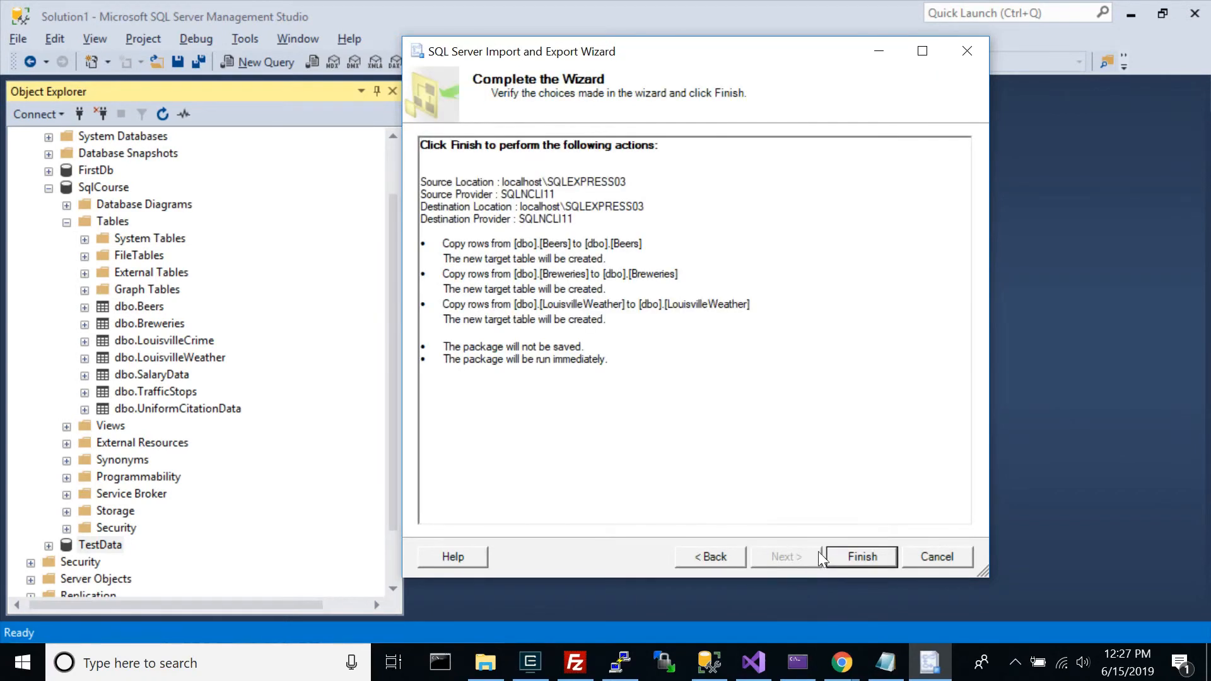
click(857, 555)
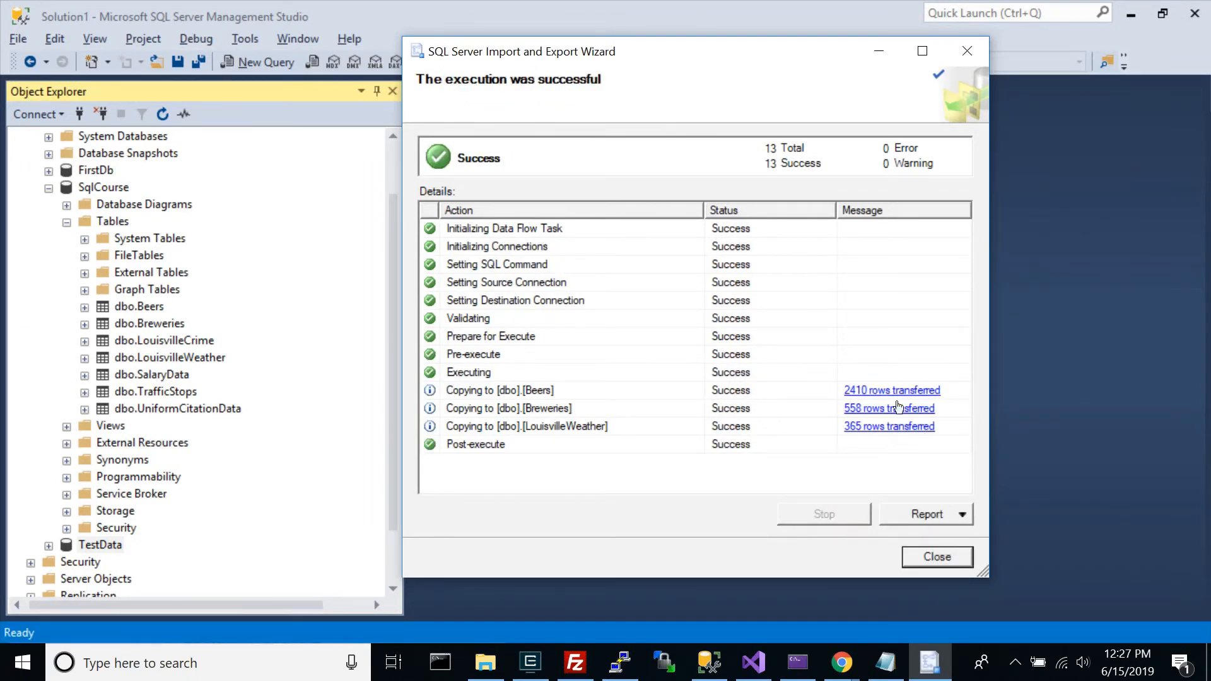
click(939, 556)
Expand the tables of the TestData database and check the copied tables, including the contents of dbo.Beers
click(49, 545)
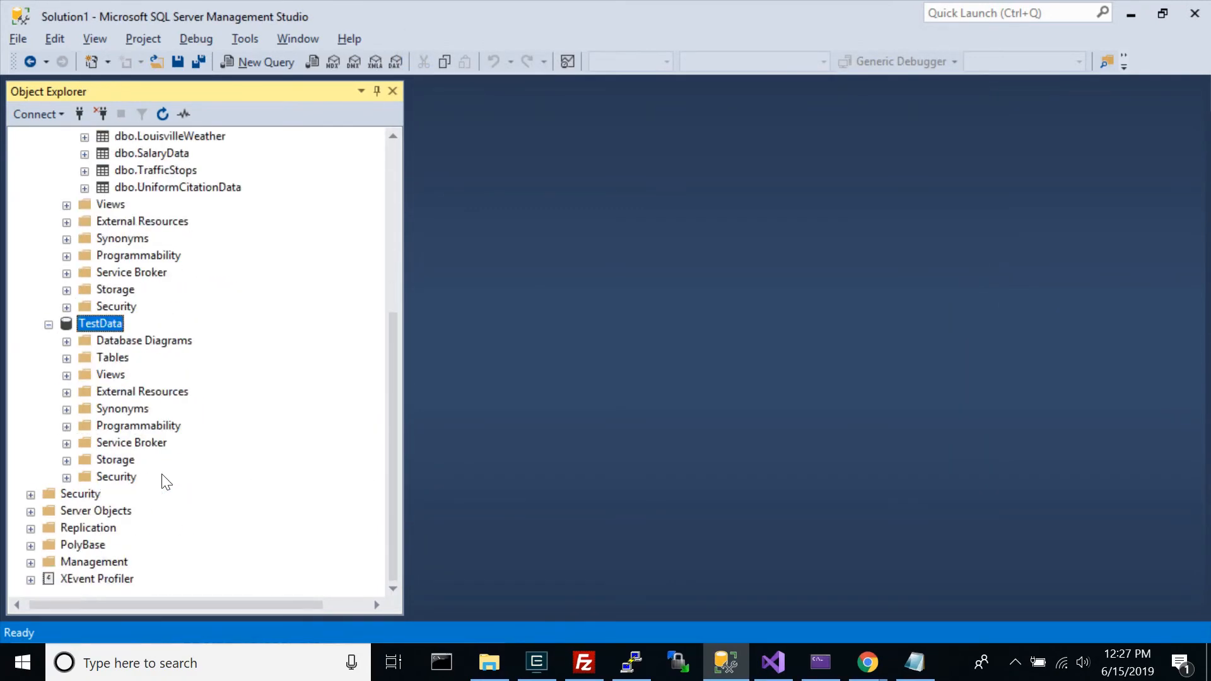
click(67, 358)
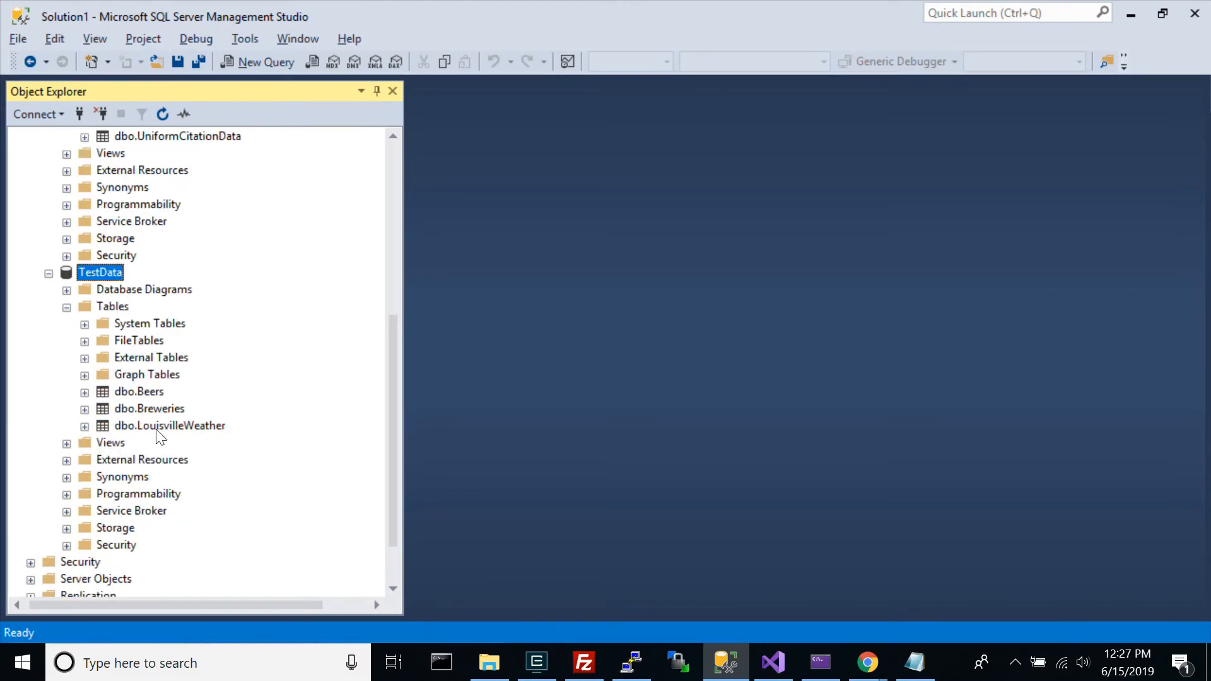
click(152, 407)
scroll(168, 351, up, 2)
scroll(182, 379, down, 2)
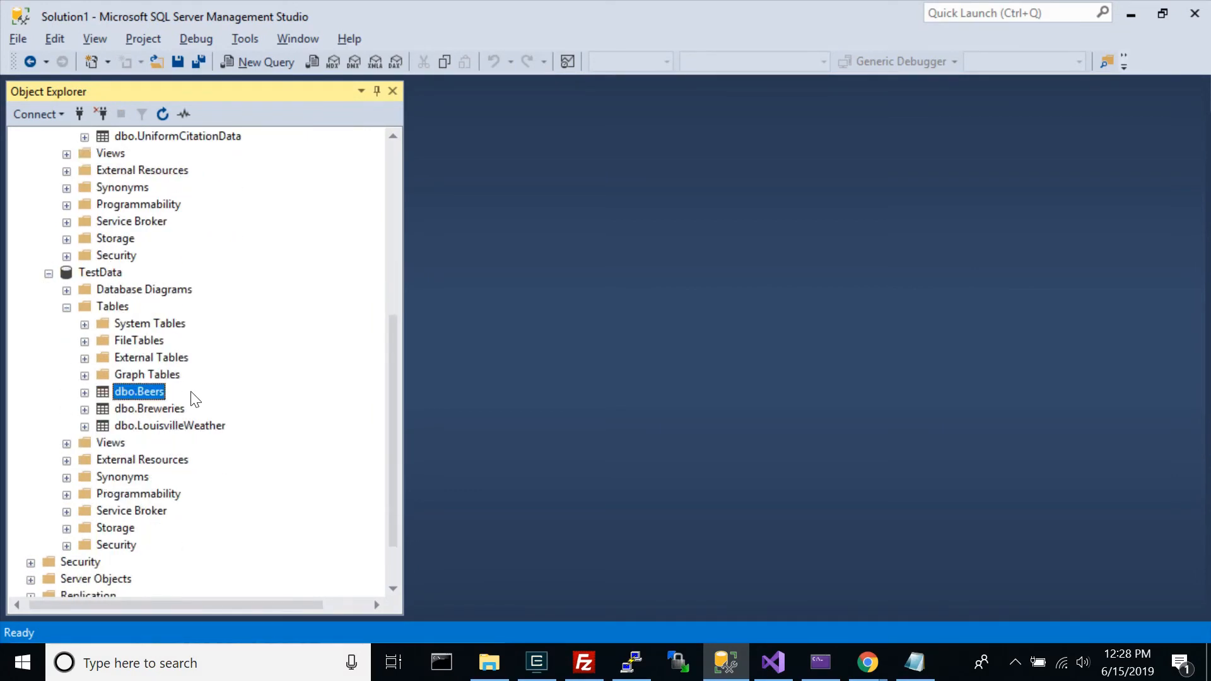
click(84, 392)
click(84, 392)
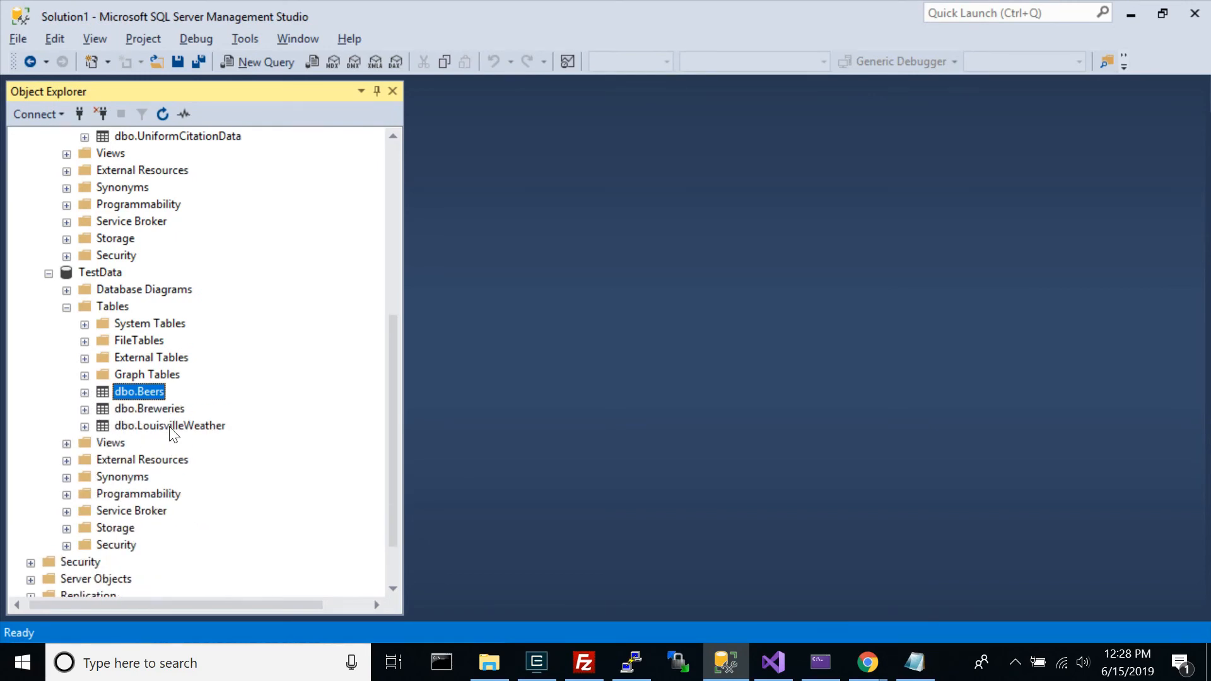